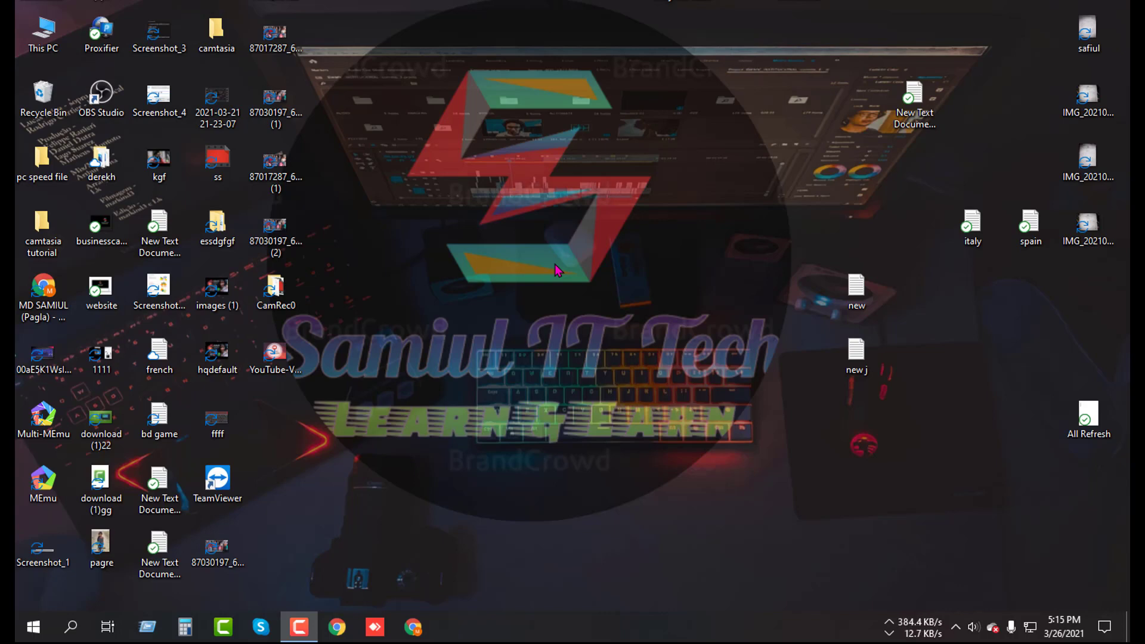
- Find and open the On-Screen Keyboard app, positioning its window on the desktop
left_click(72, 628)
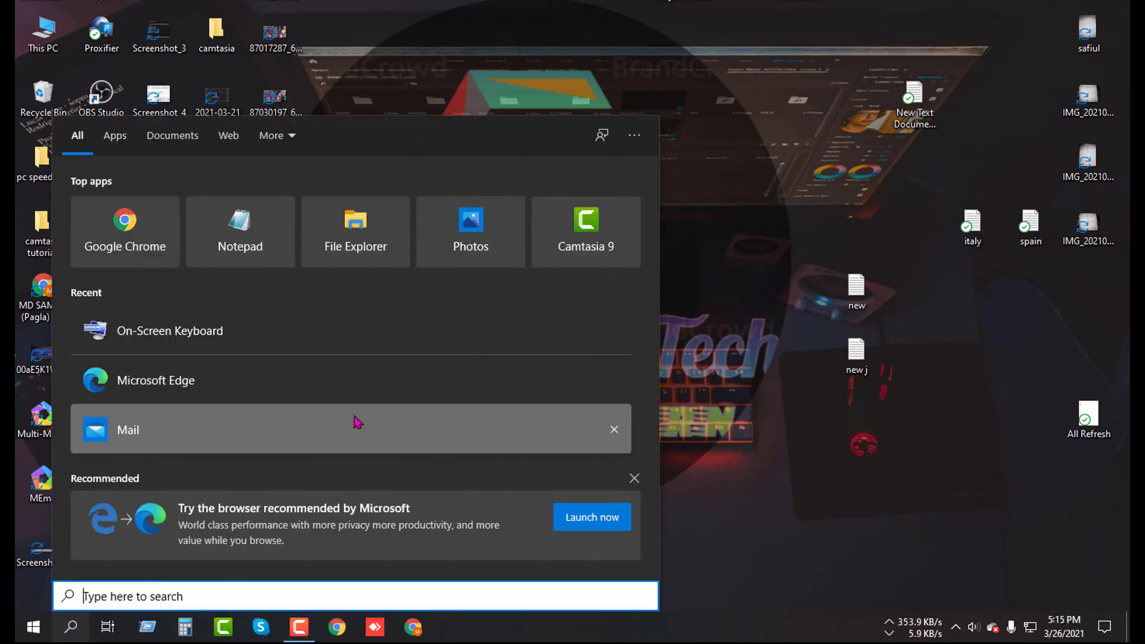
type("on")
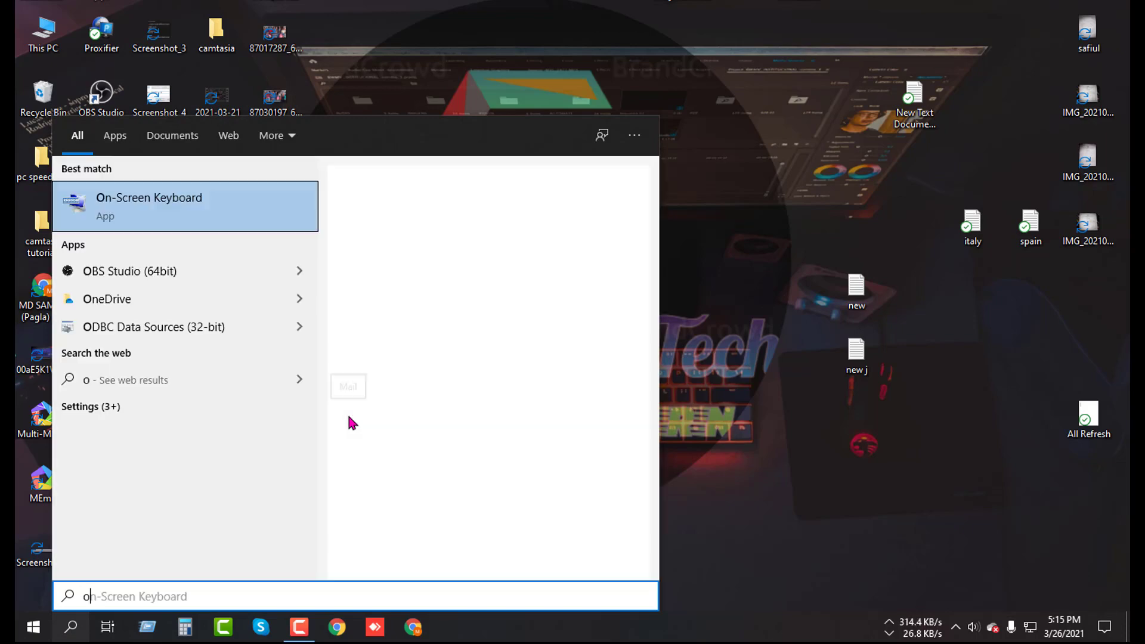
left_click(194, 229)
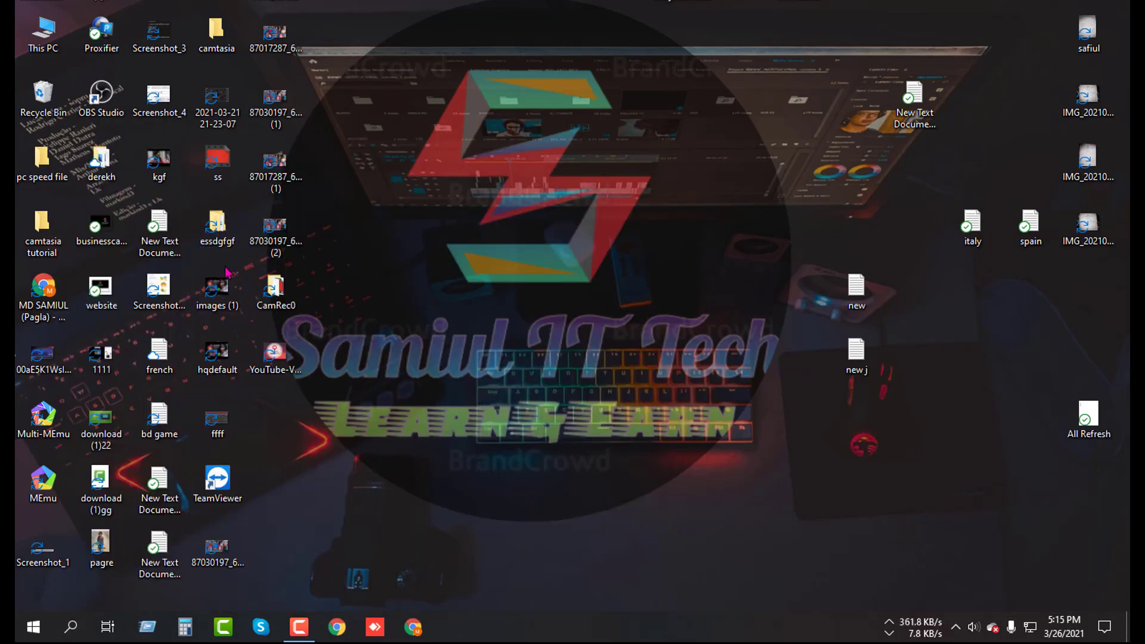
left_click_drag(600, 354, 602, 321)
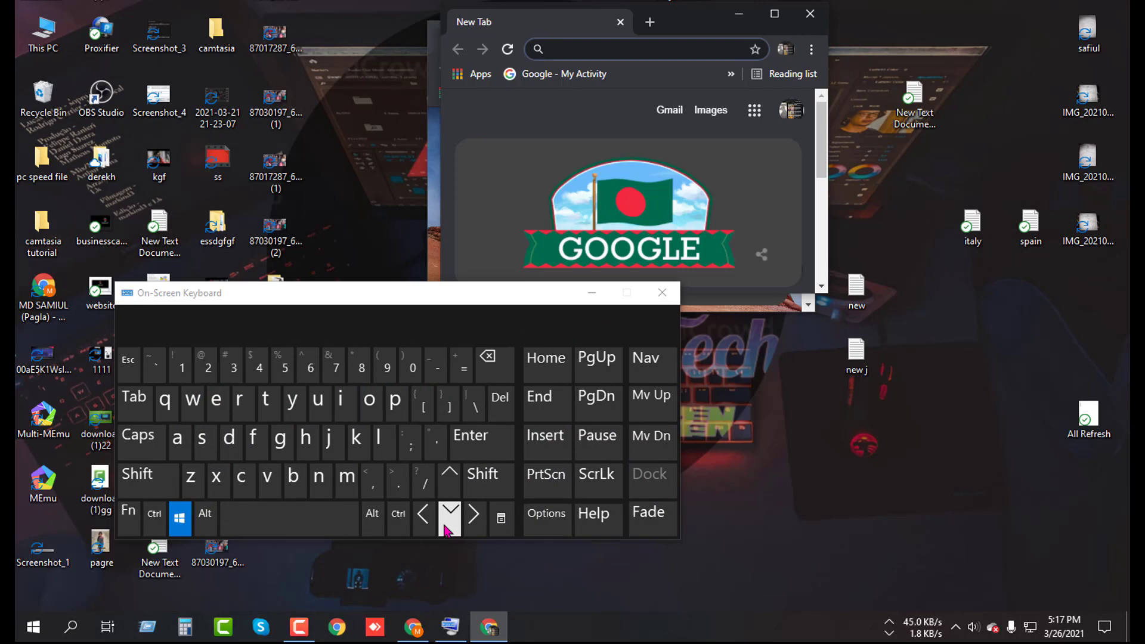
- Maximize the Chrome window and restore it to its smaller size
key("super+Up")
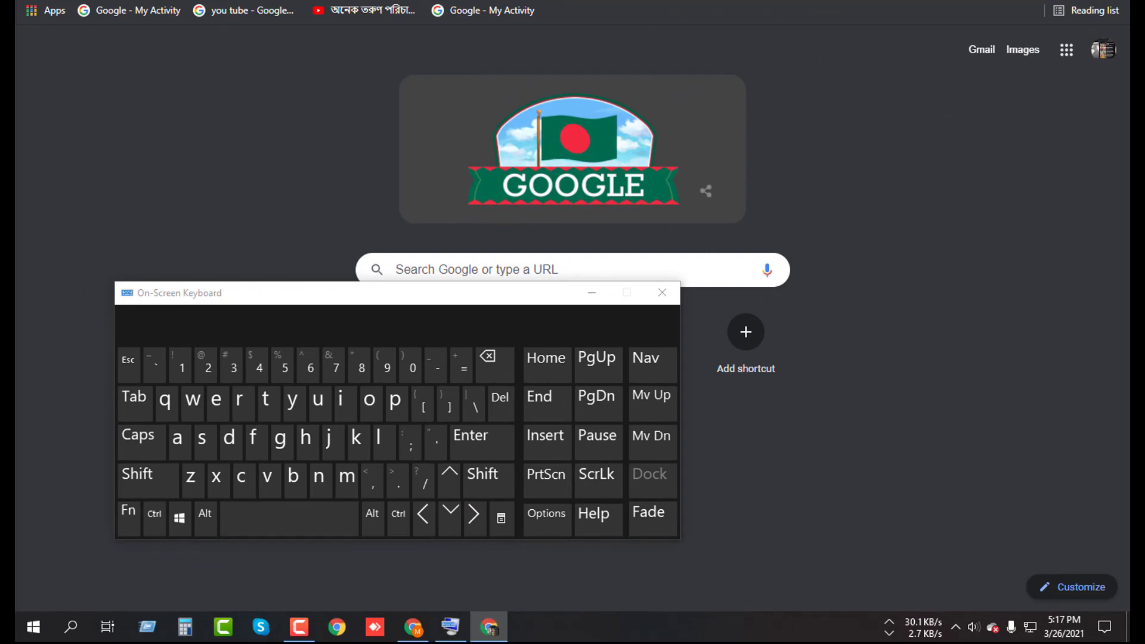
key("super+Down")
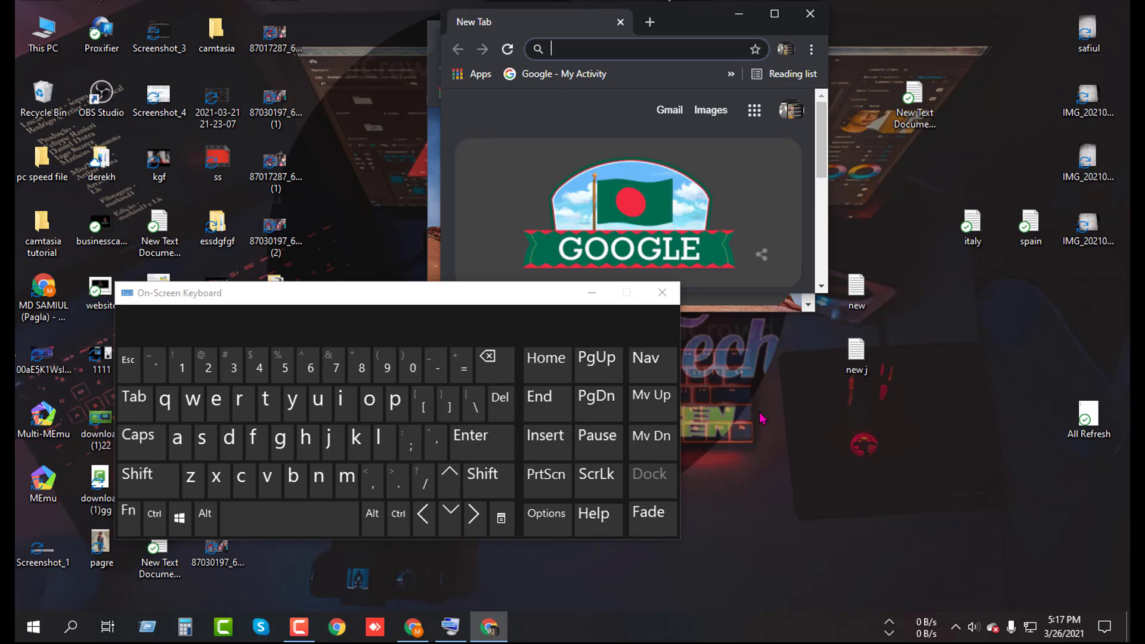
- Open a File Explorer window, maximize it and restore it to its smaller size
key("super")
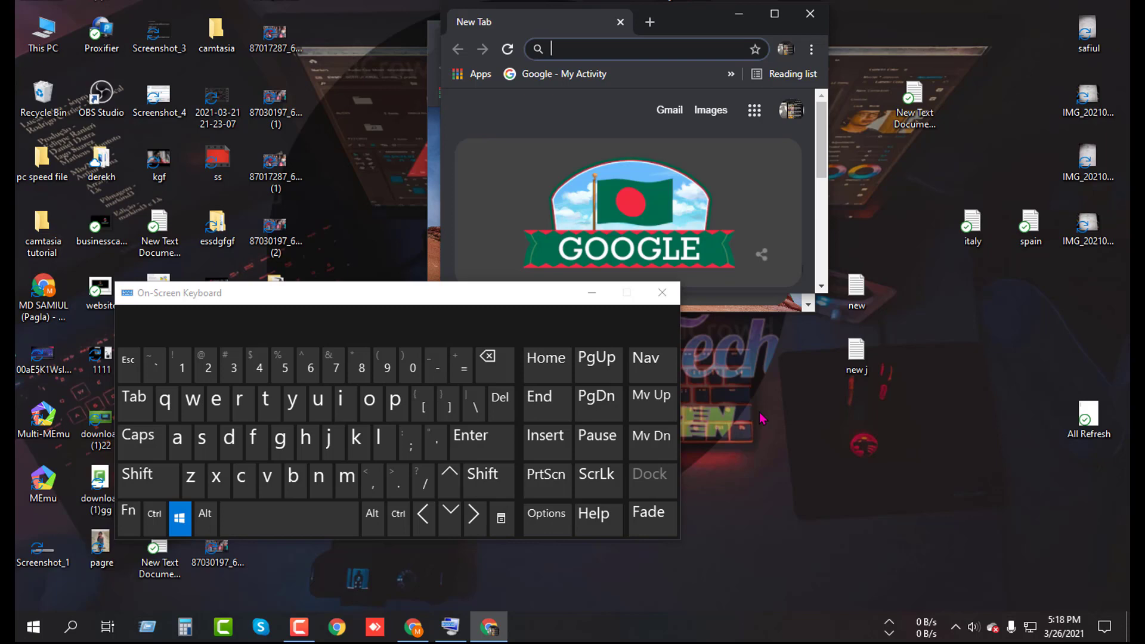
key("e")
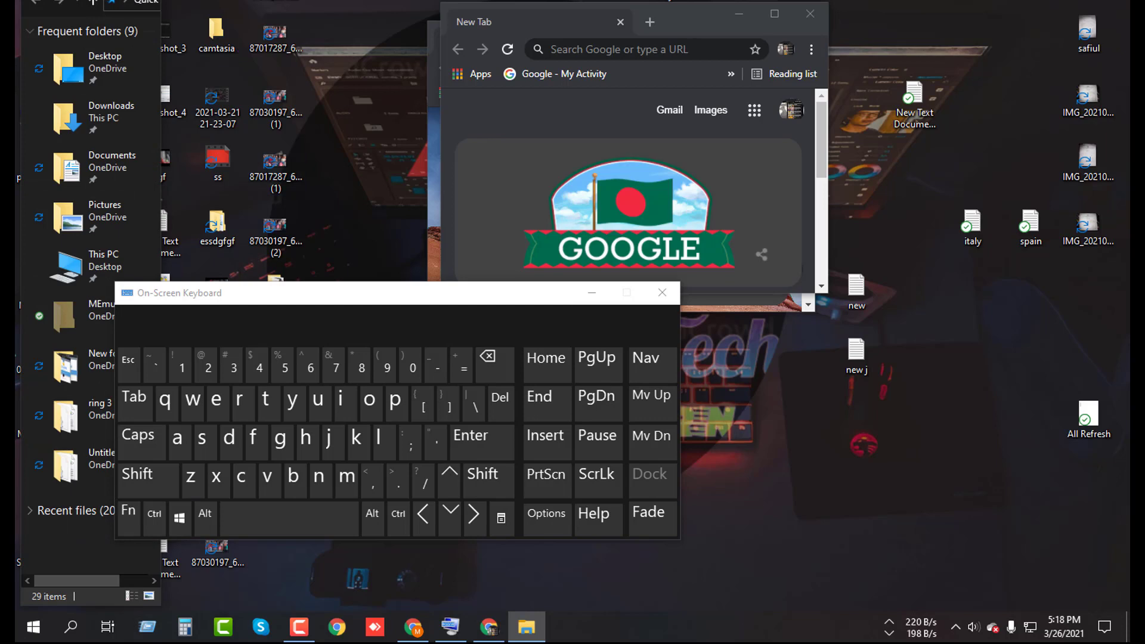
left_click(107, 0)
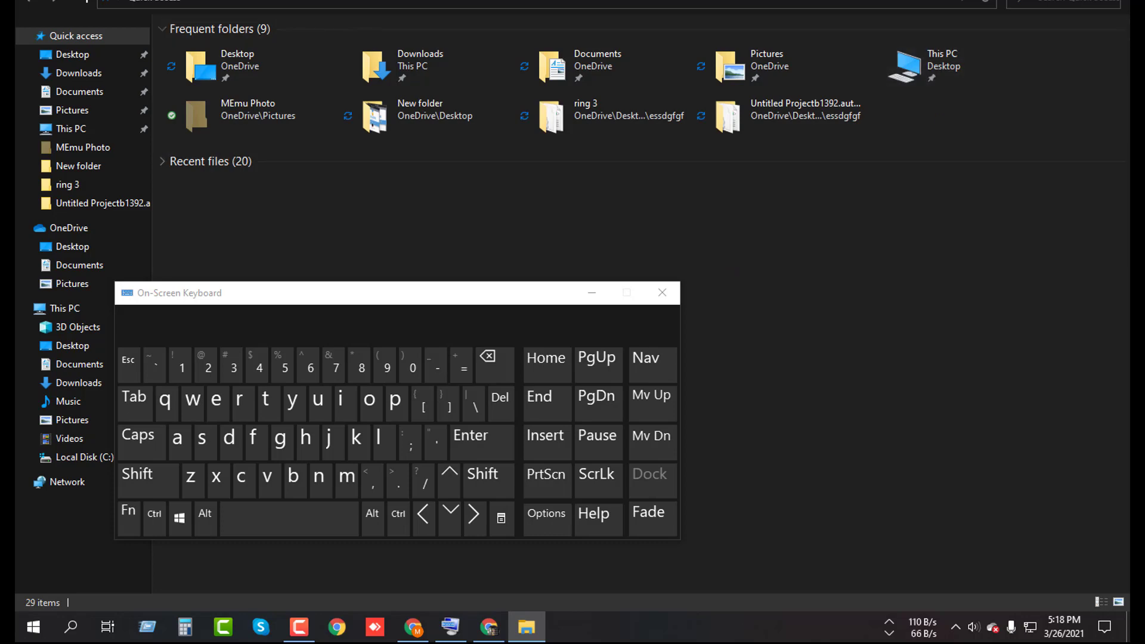
left_click(1077, 0)
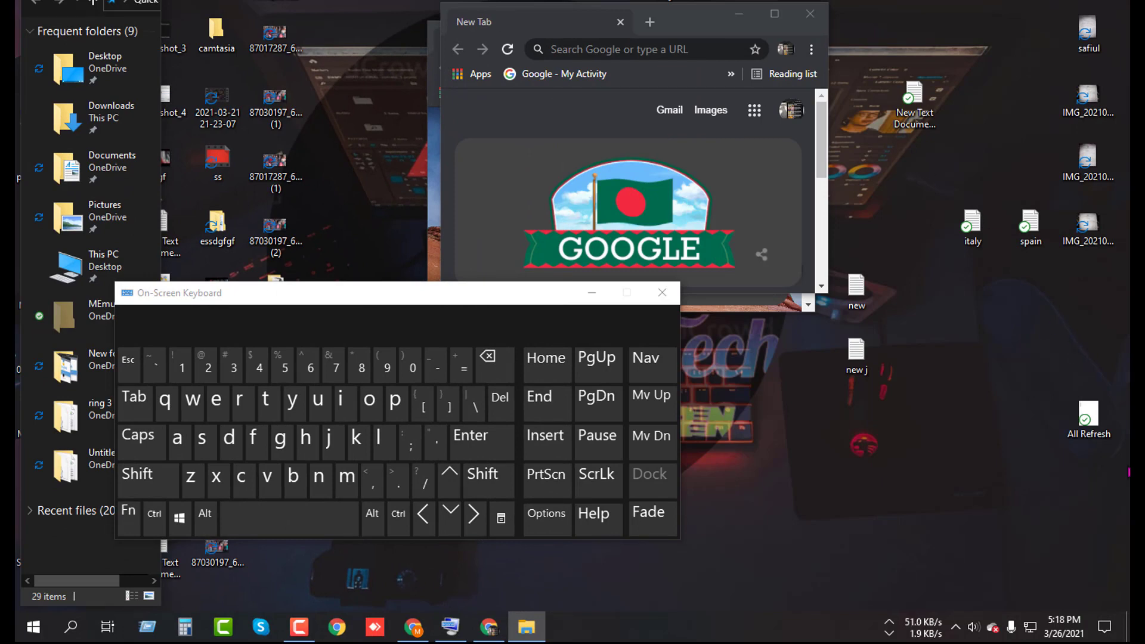
- Look at the notifications and quick settings in the action center and close it again
left_click(1103, 629)
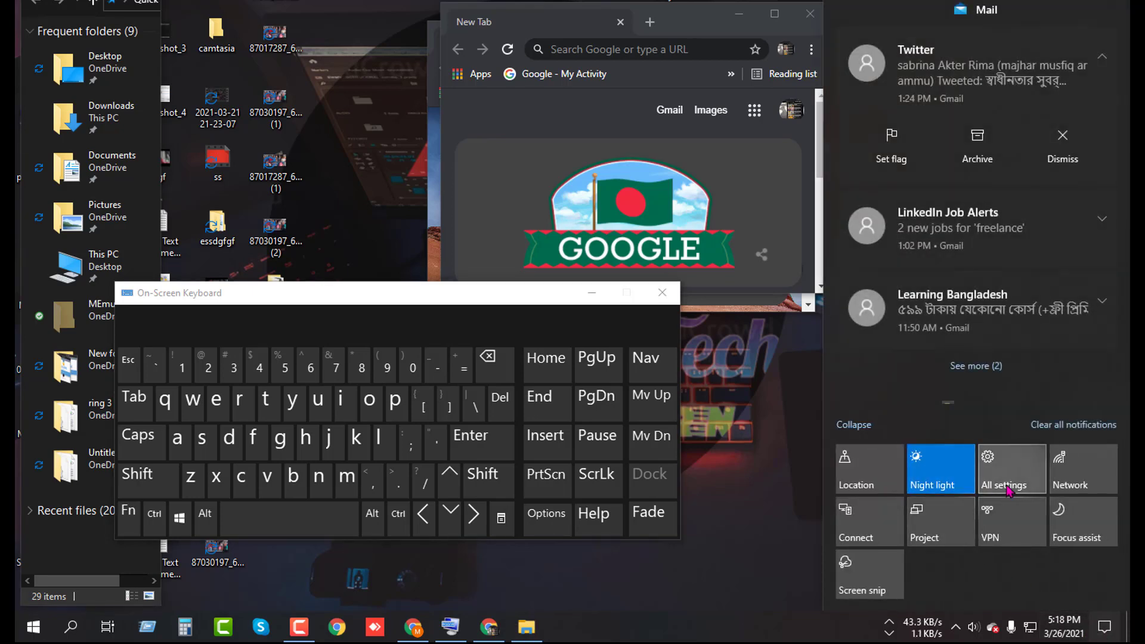
left_click(799, 587)
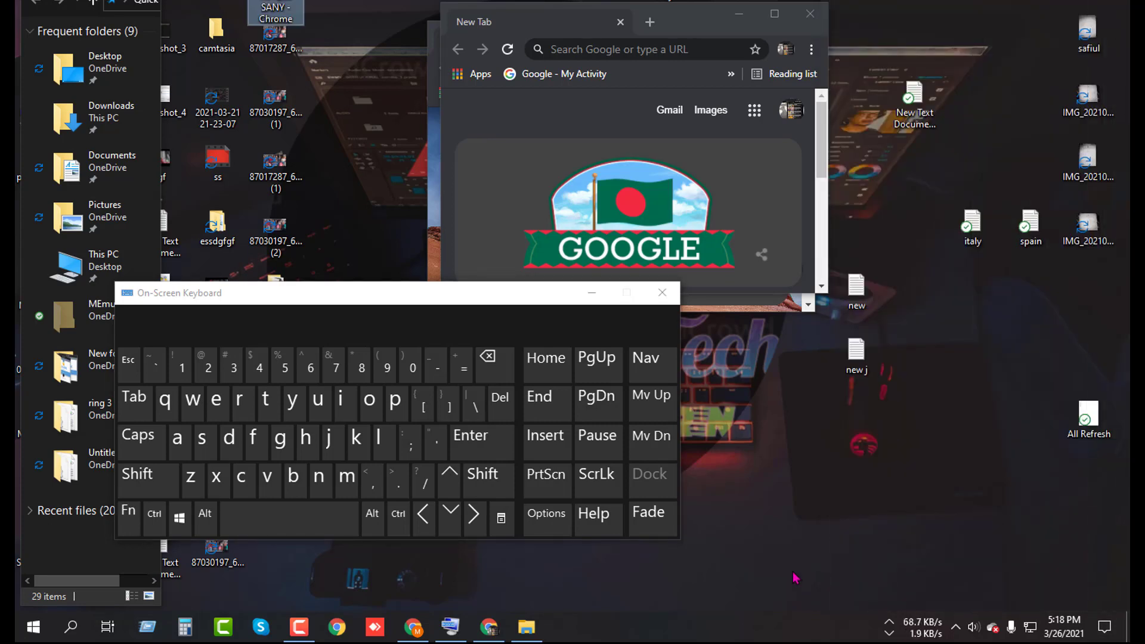
key("super")
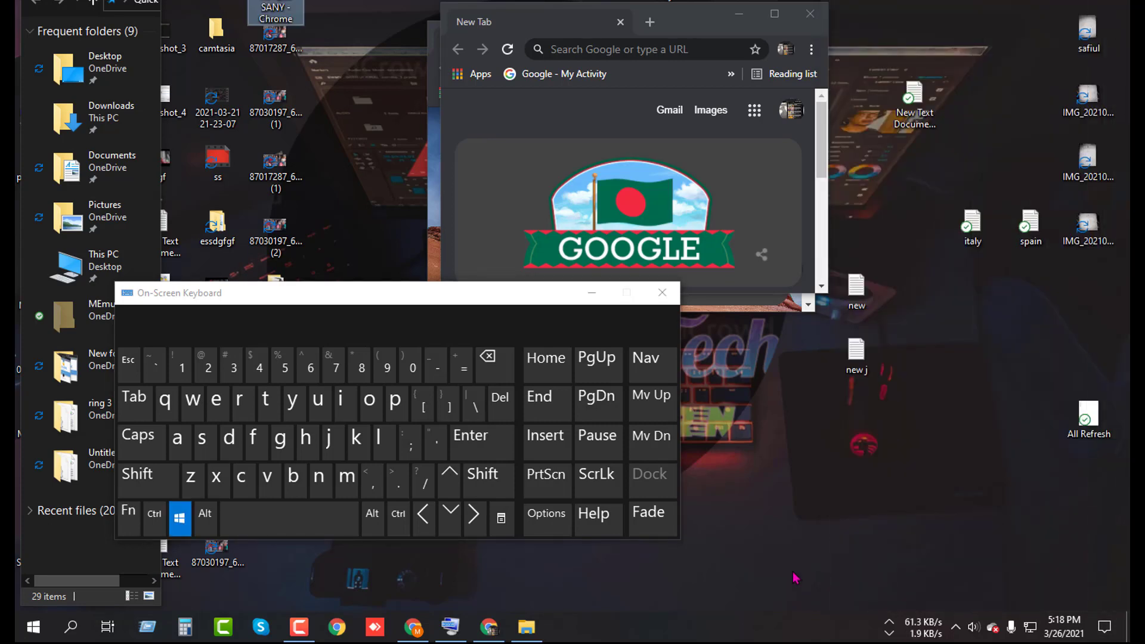
key("super+a")
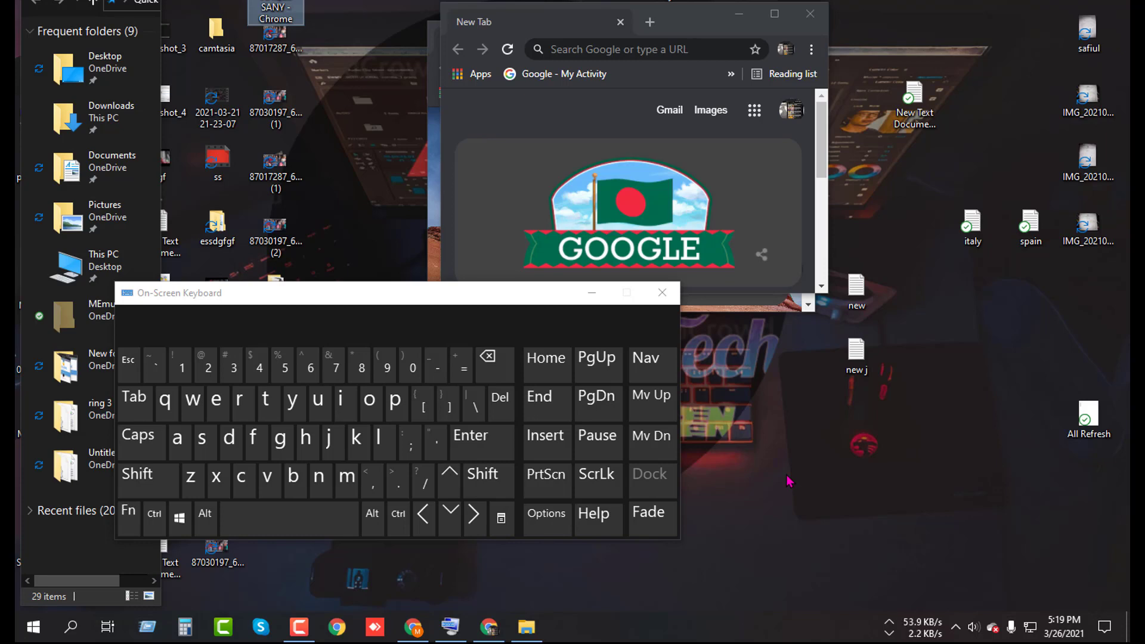
- Open the Run dialog with prefetch as its entry and bring it in front of the File Explorer window
key("super")
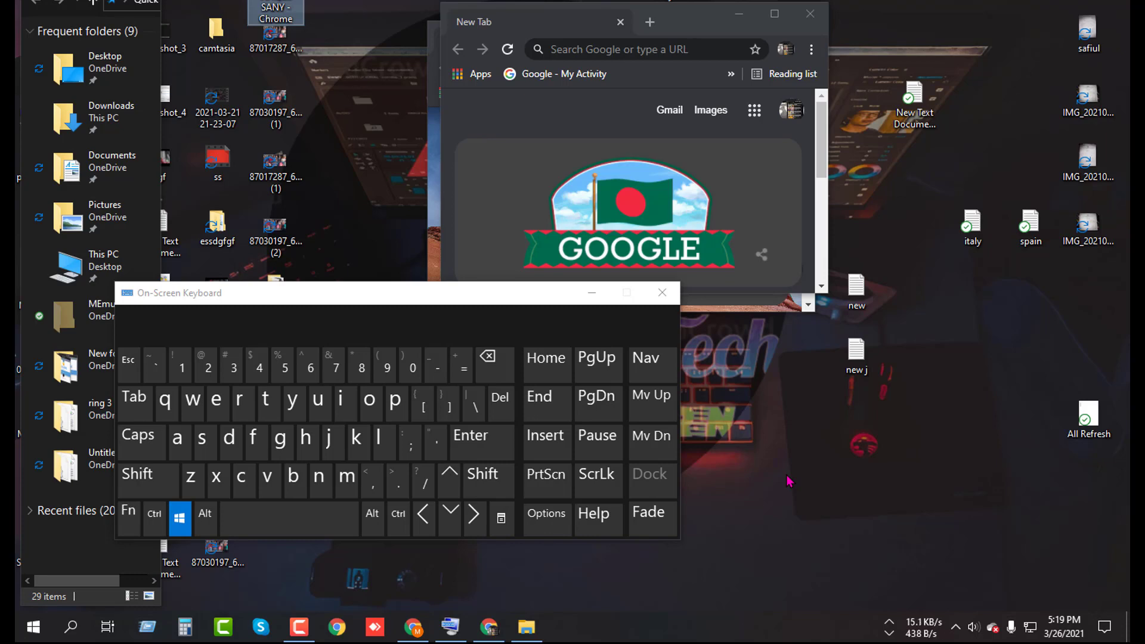
key("super+r")
type("prefetch")
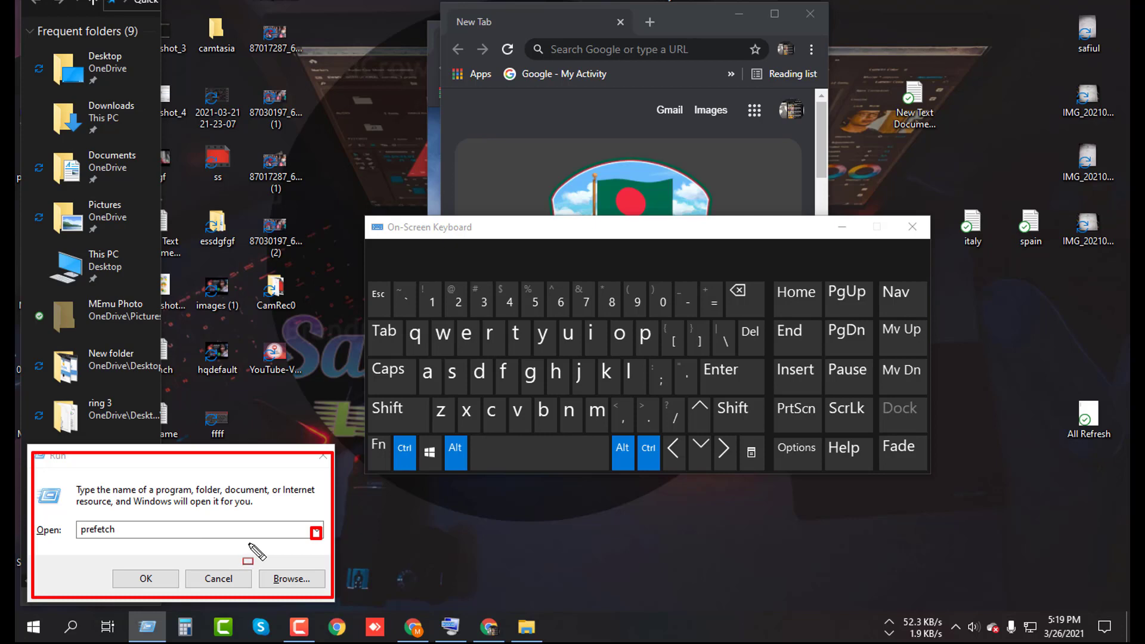
key("Return")
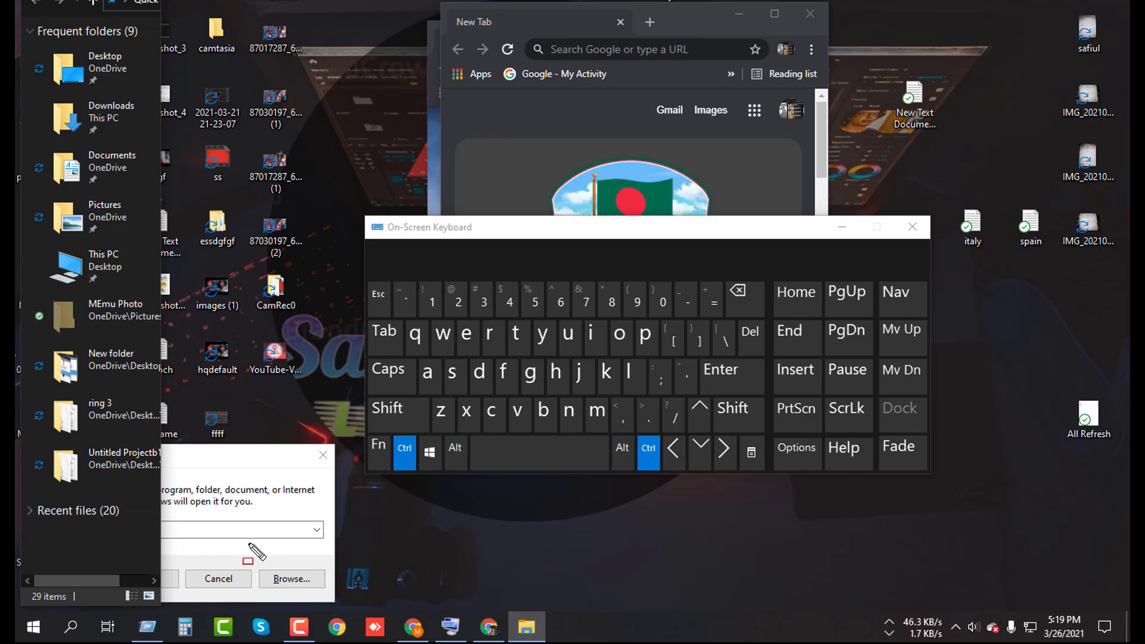
left_click(269, 484)
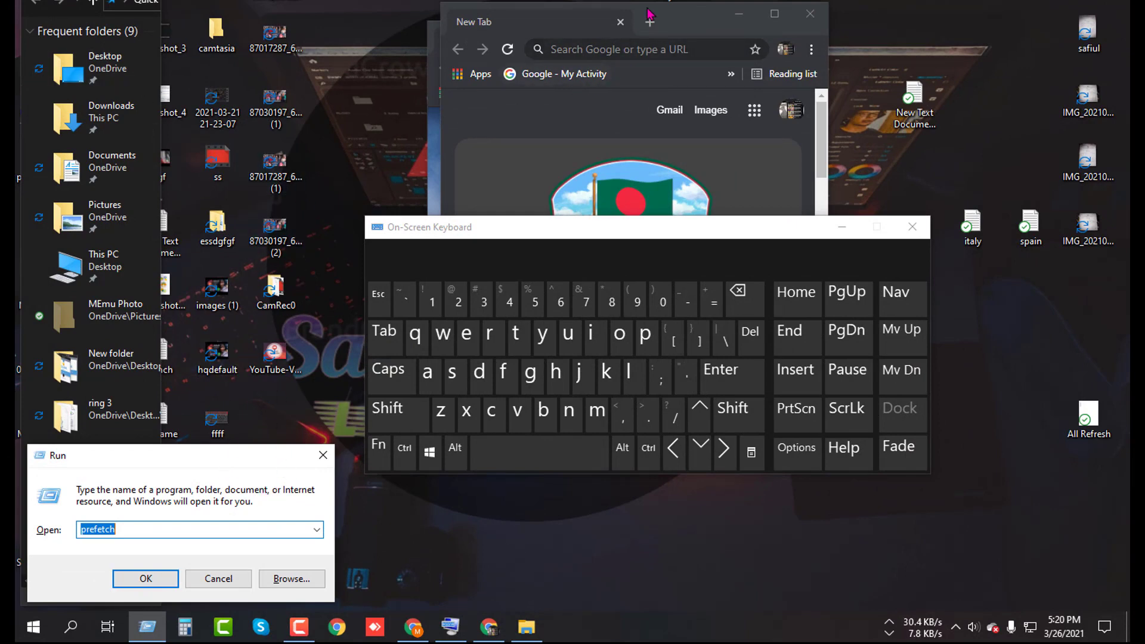
- Spread the two Chrome windows apart so they sit side by side, and close the Run dialog
left_click_drag(695, 22, 943, 35)
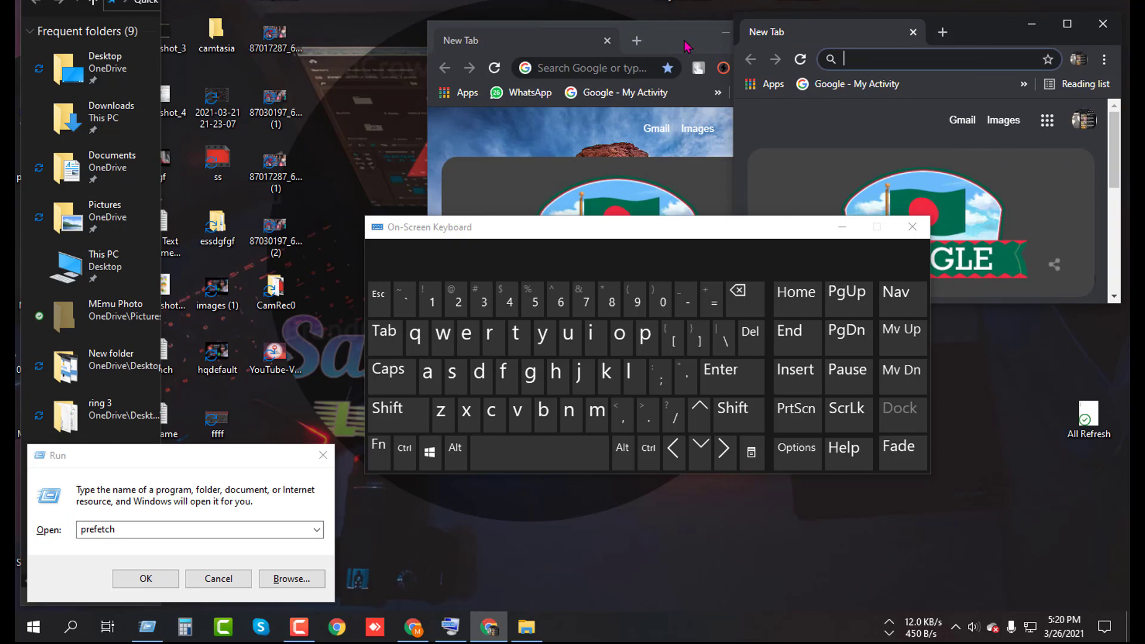
left_click_drag(685, 46, 548, 31)
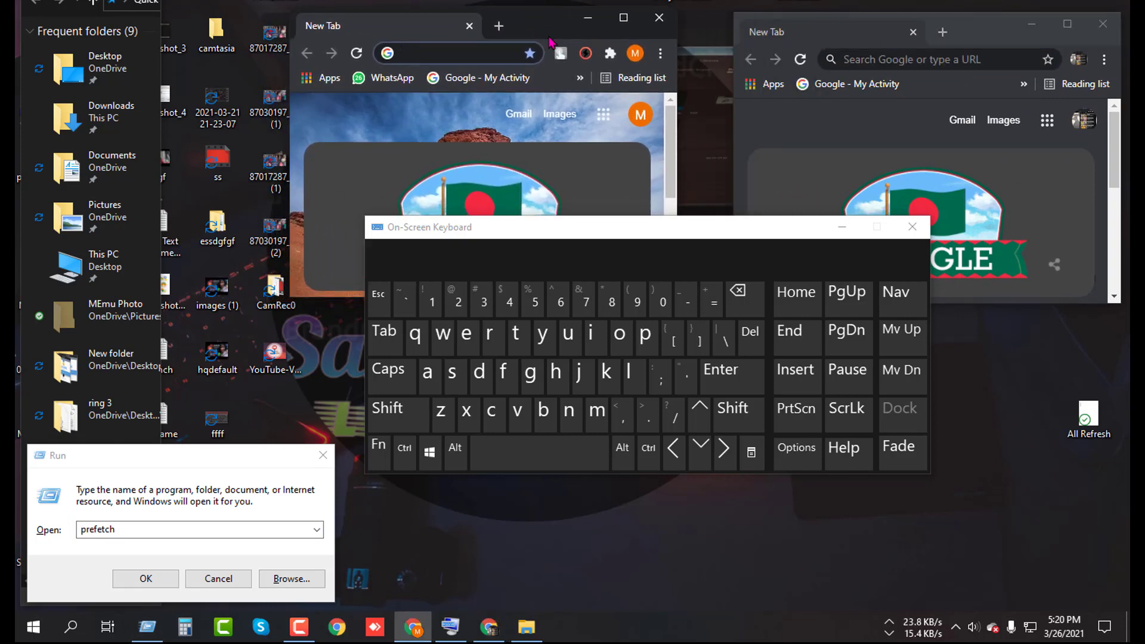
left_click(525, 627)
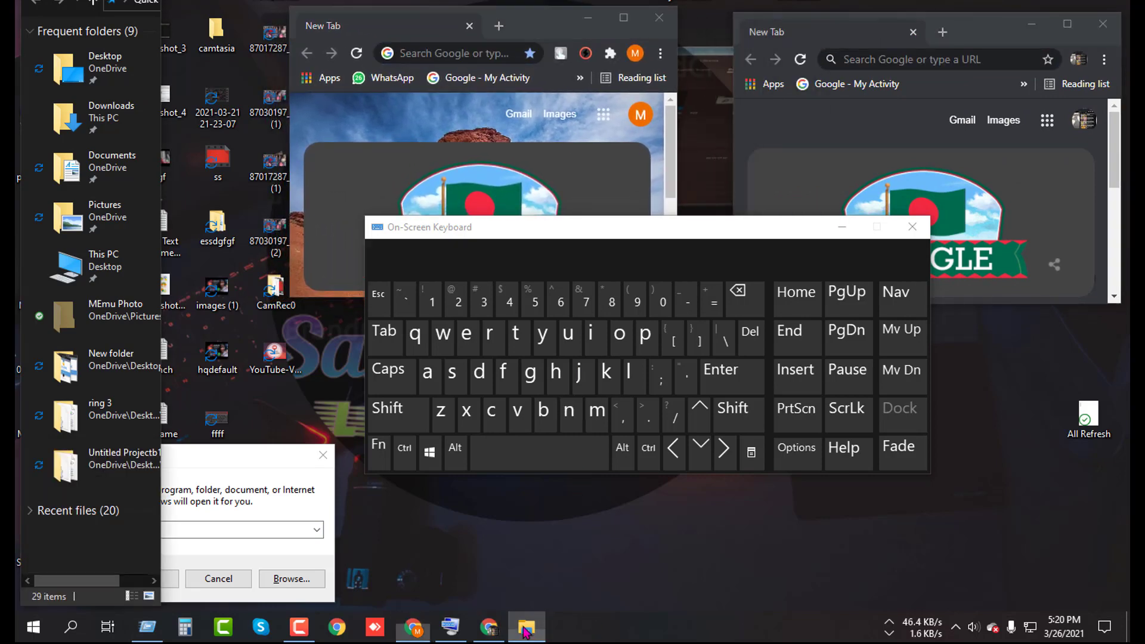
left_click(490, 628)
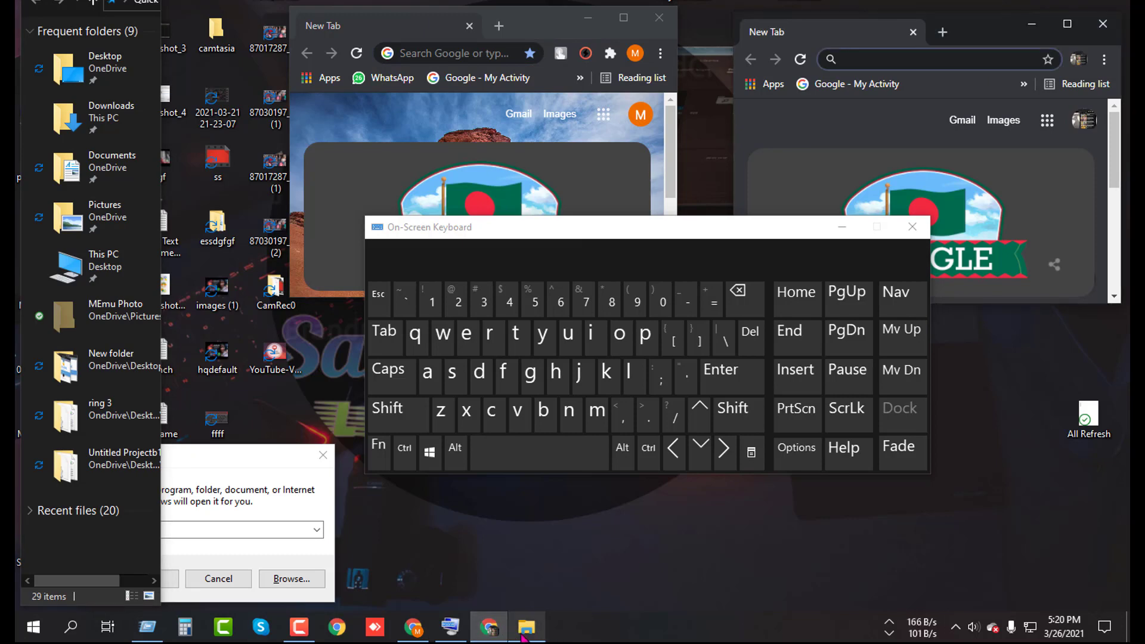
left_click(323, 455)
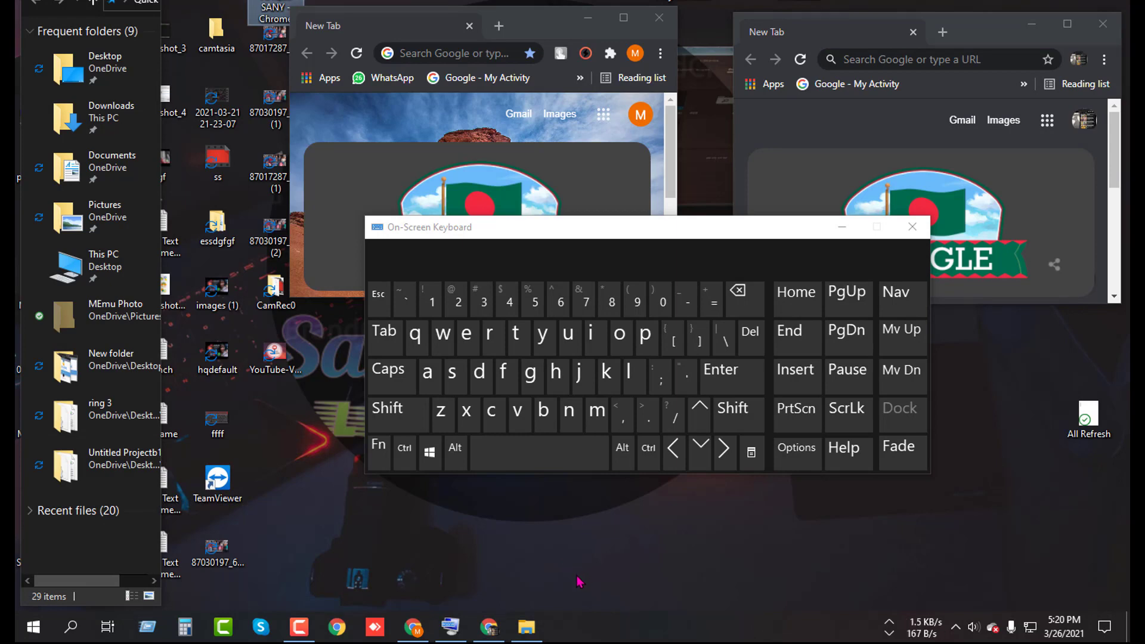
- Hide all open windows to show the desktop and bring them all back
key("super")
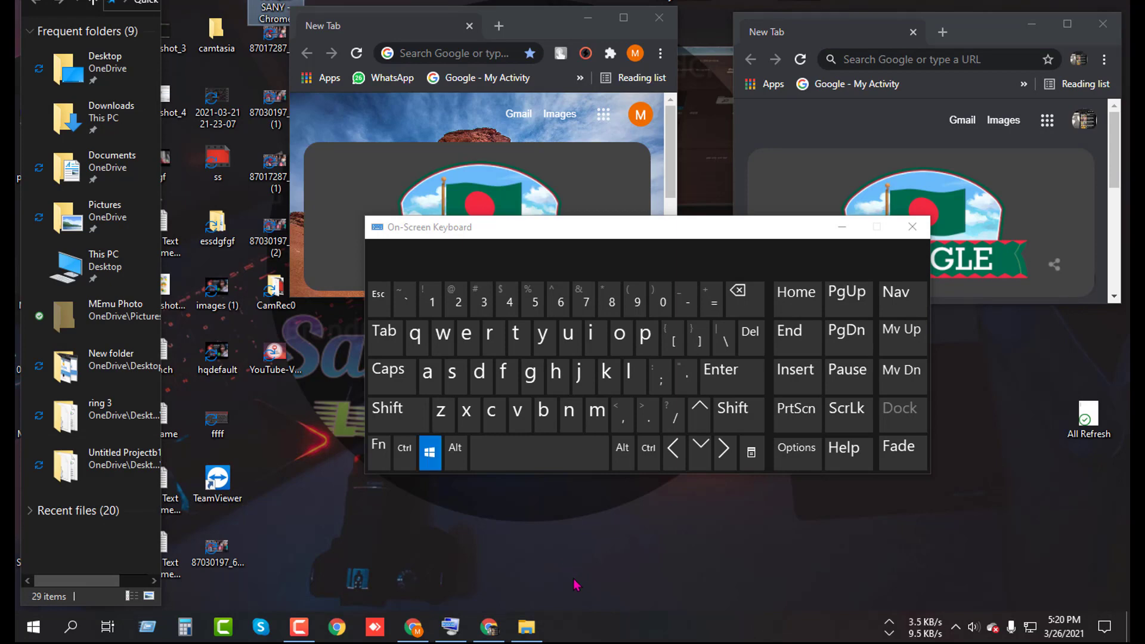
key("super+d")
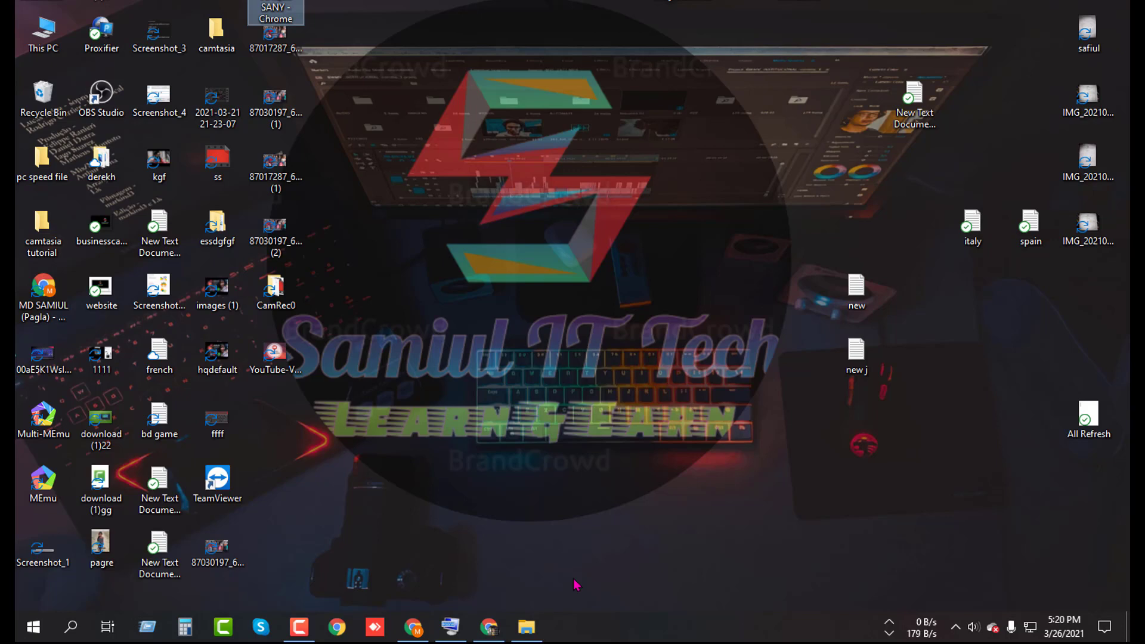
key("super+d")
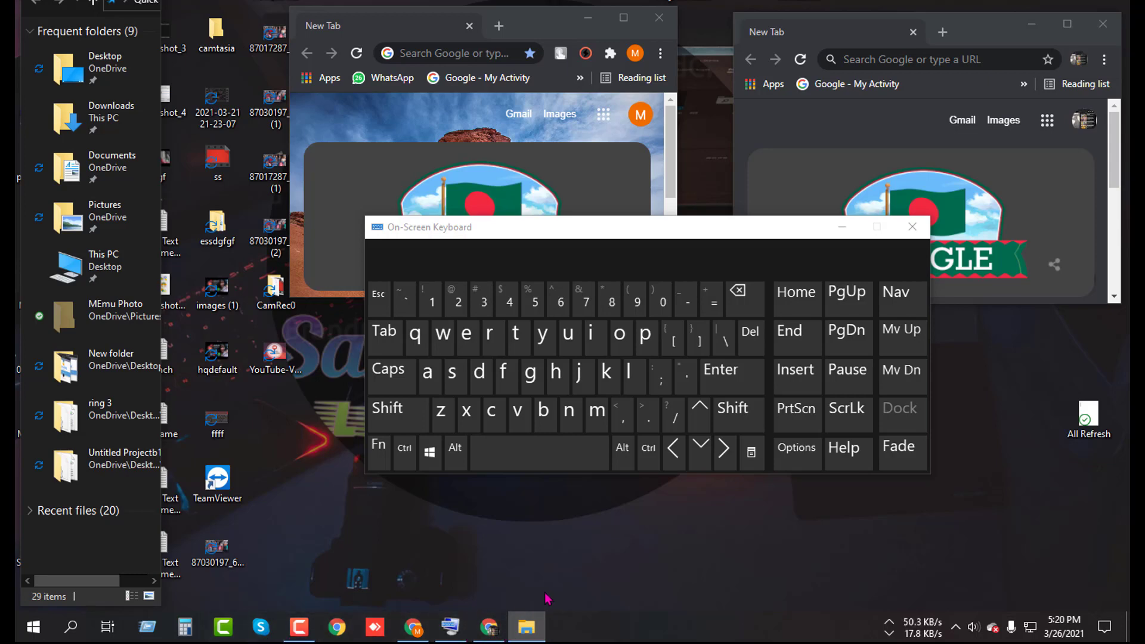
key("ctrl+alt")
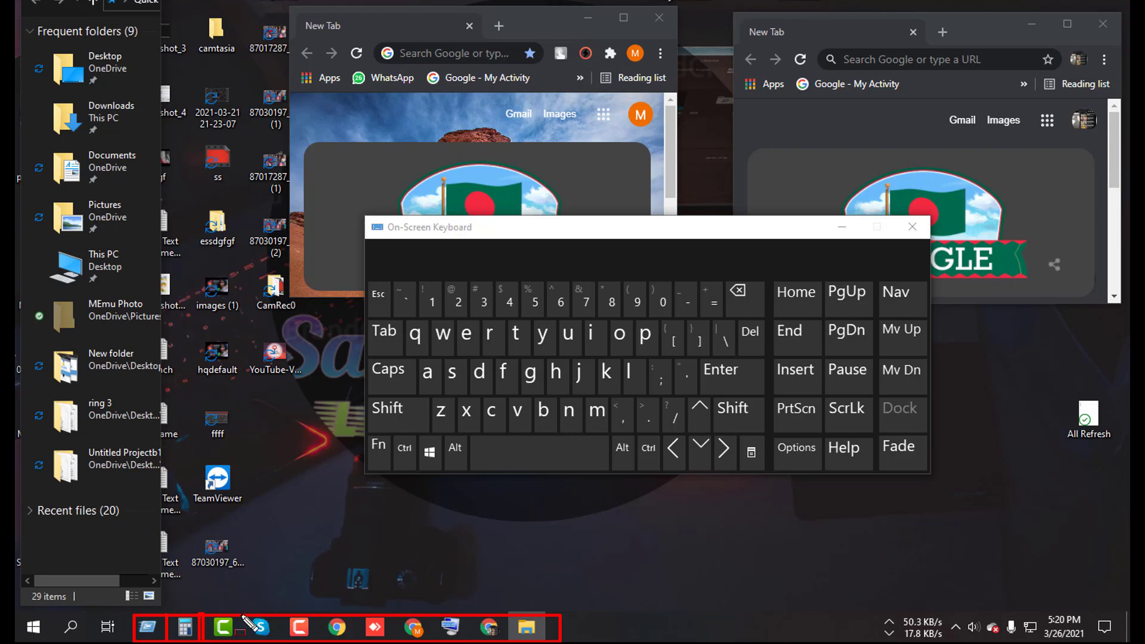
mouse_move(279, 617)
left_mouse_down()
mouse_move(279, 640)
mouse_move(322, 629)
mouse_move(353, 641)
left_mouse_up()
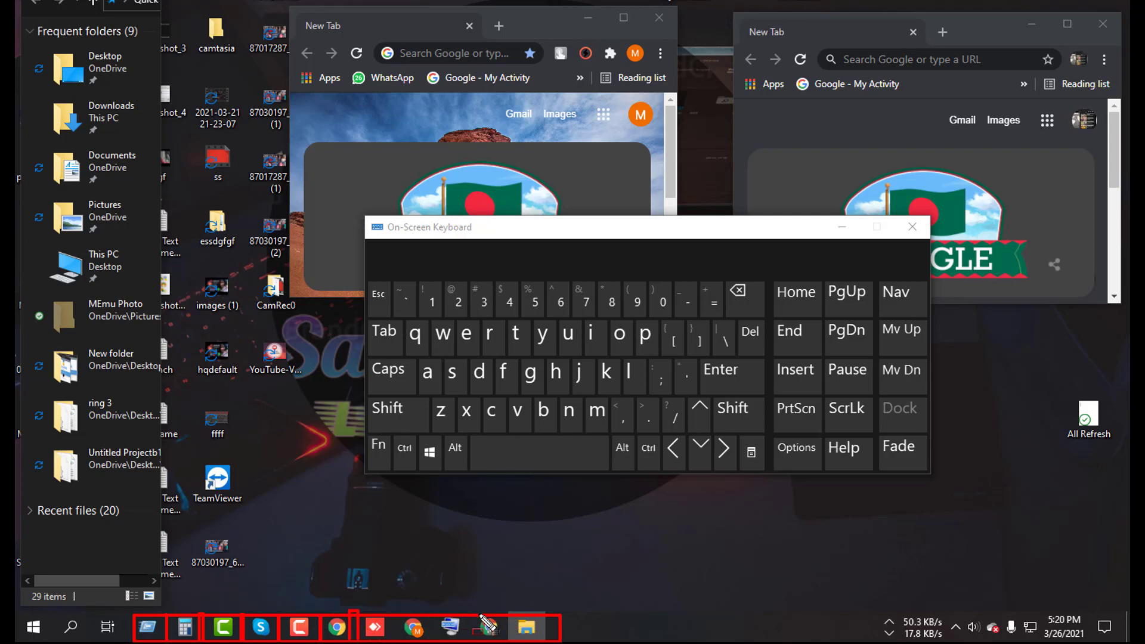
left_click_drag(479, 614, 505, 639)
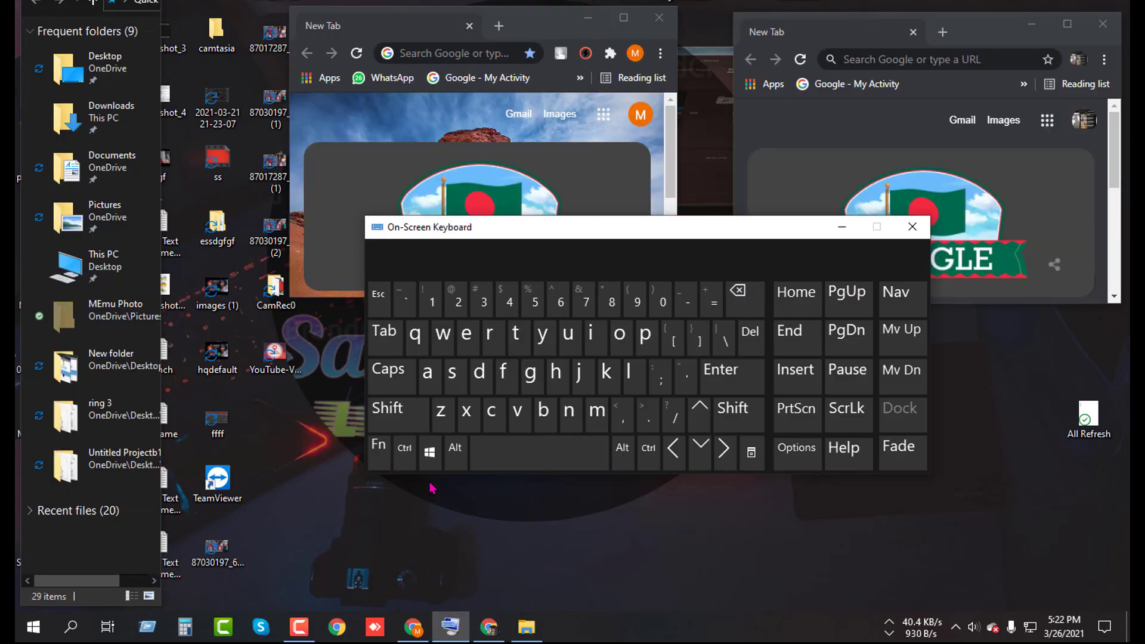
- Refresh the desktop and move the On-Screen Keyboard so it no longer covers the two Chrome windows
right_click(591, 523)
left_click(669, 545)
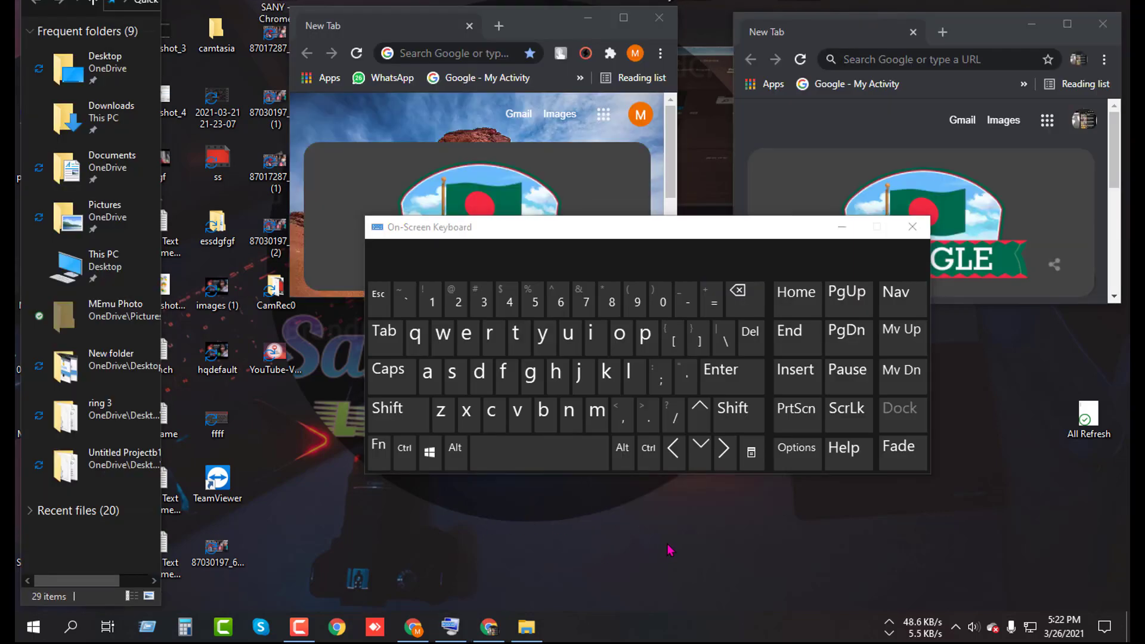
right_click(666, 544)
left_click_drag(699, 235, 866, 412)
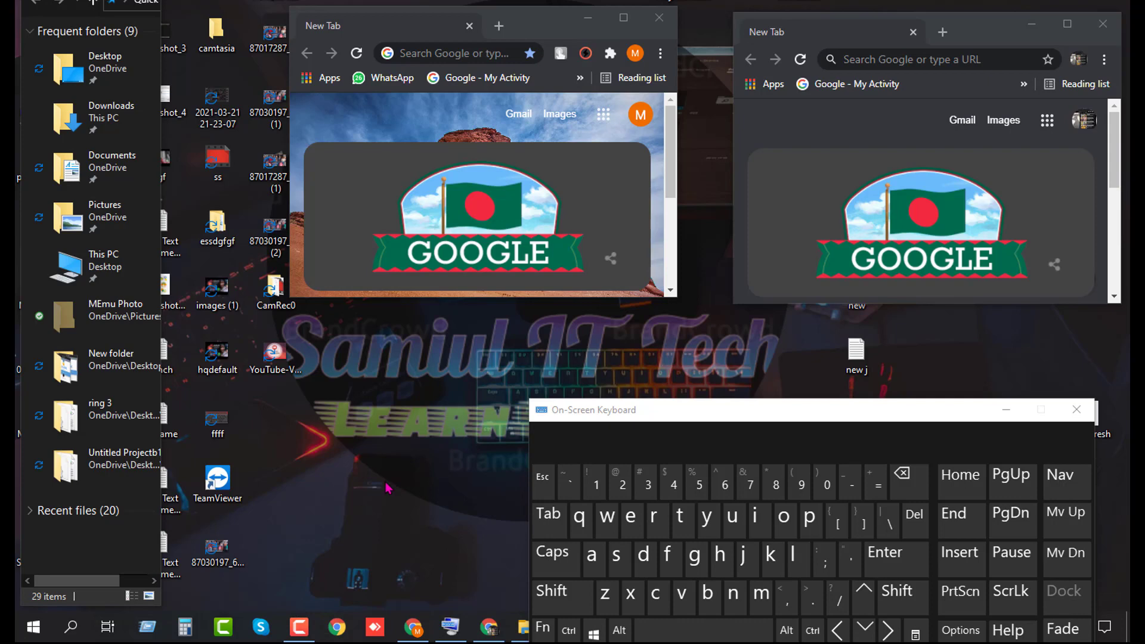
- Launch Skype by its number as the fourth app on the taskbar
key("super")
key("ctrl")
key("ctrl+alt")
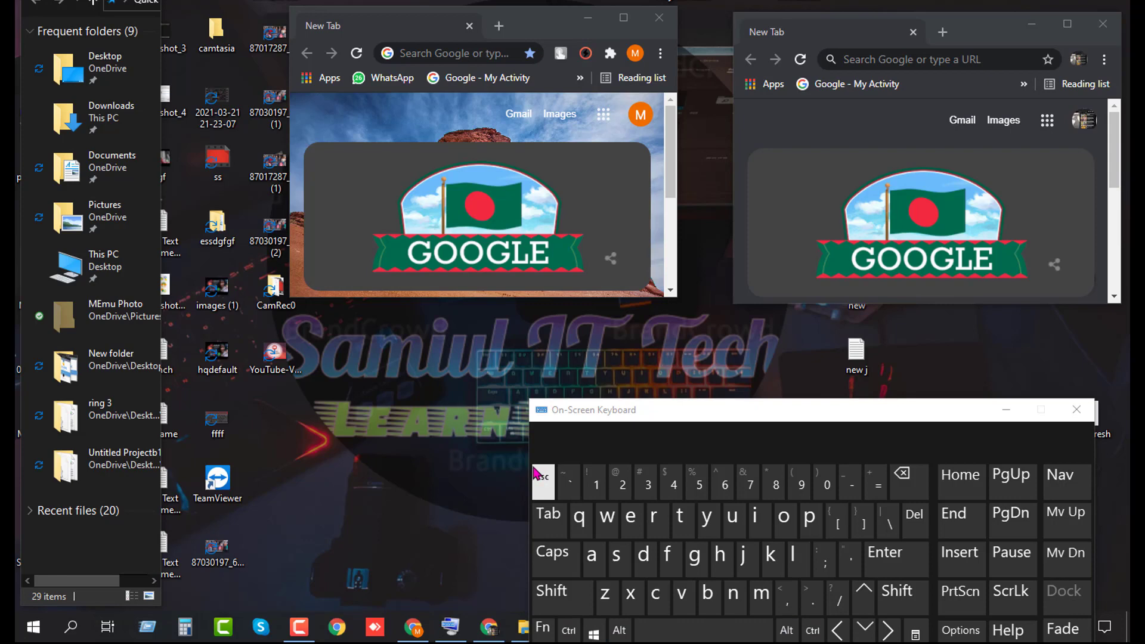
key("ctrl+alt")
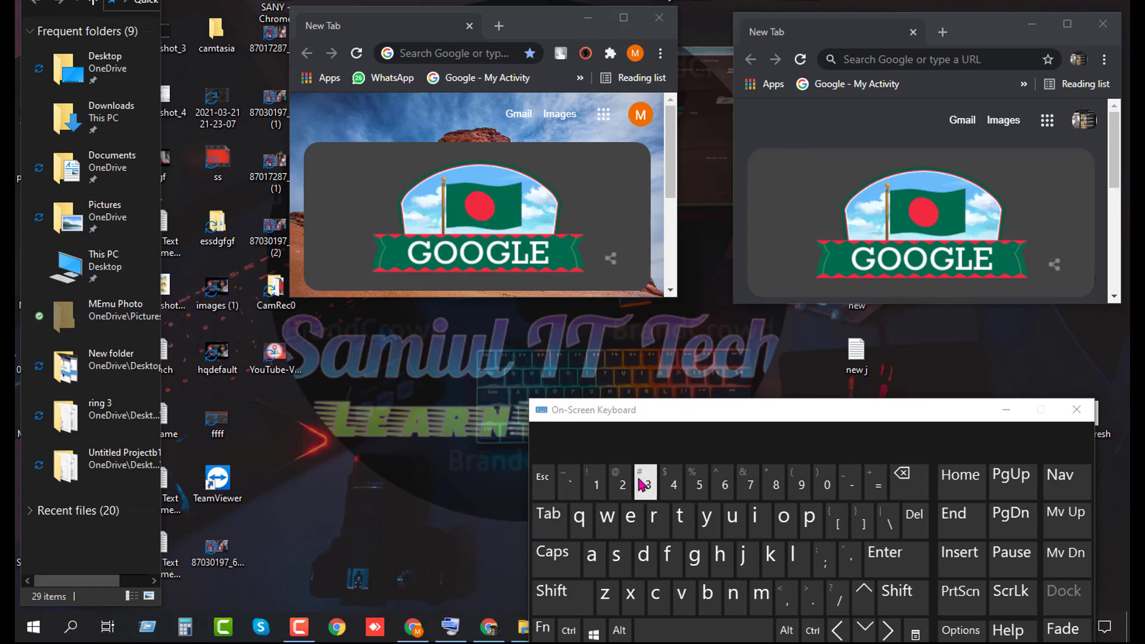
key("super")
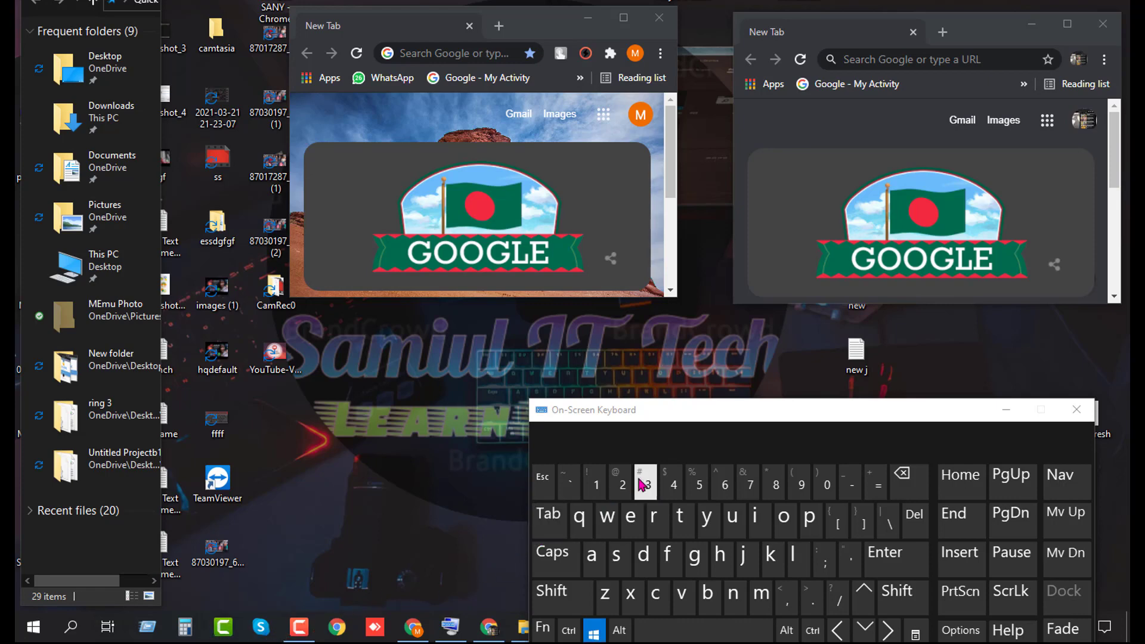
left_click(671, 488)
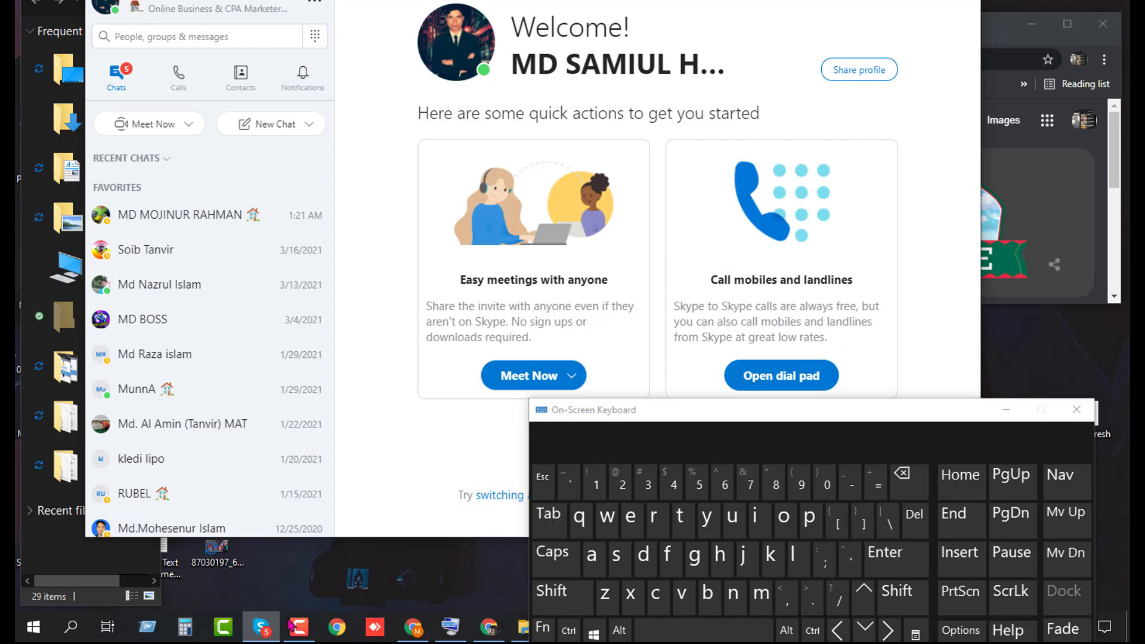
- Close the Skype window and refresh the desktop
left_click(963, 1)
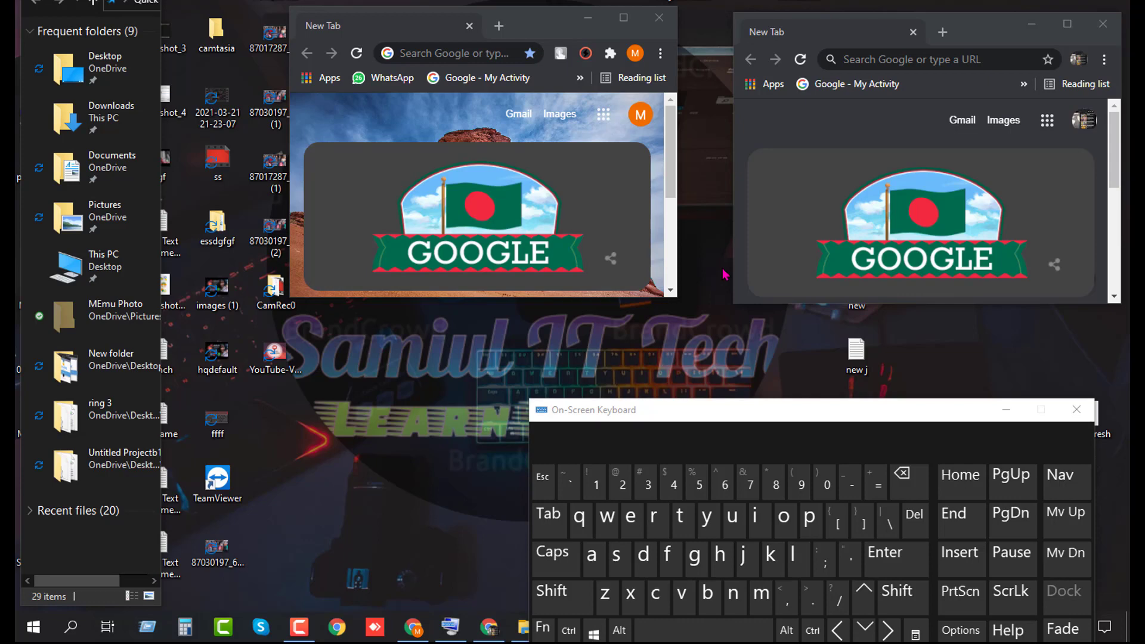
right_click(708, 134)
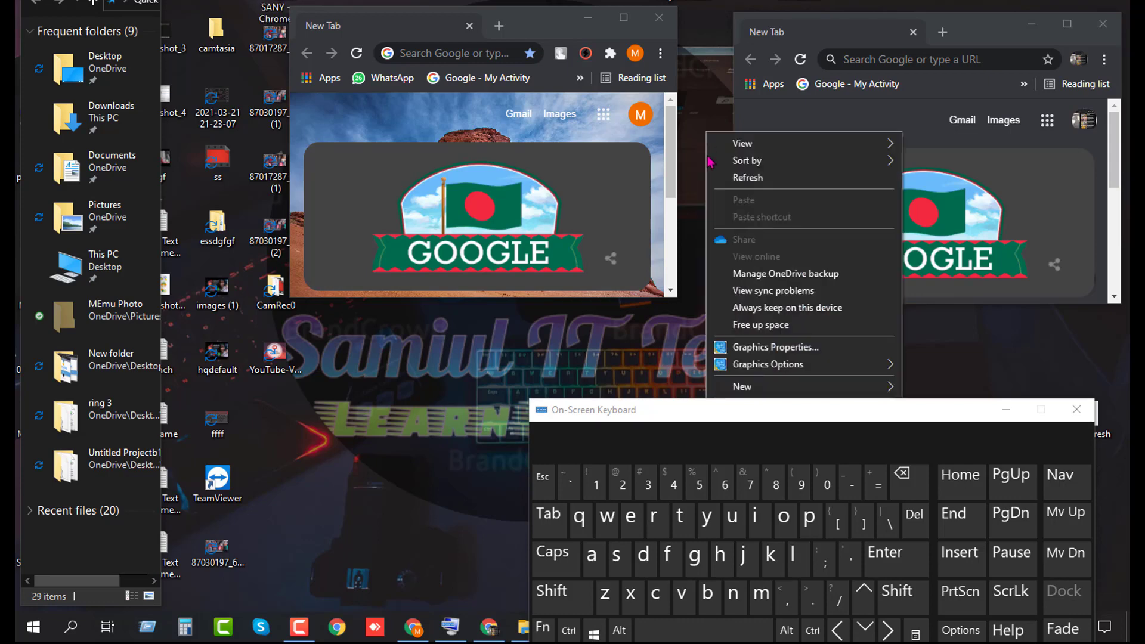
left_click(747, 178)
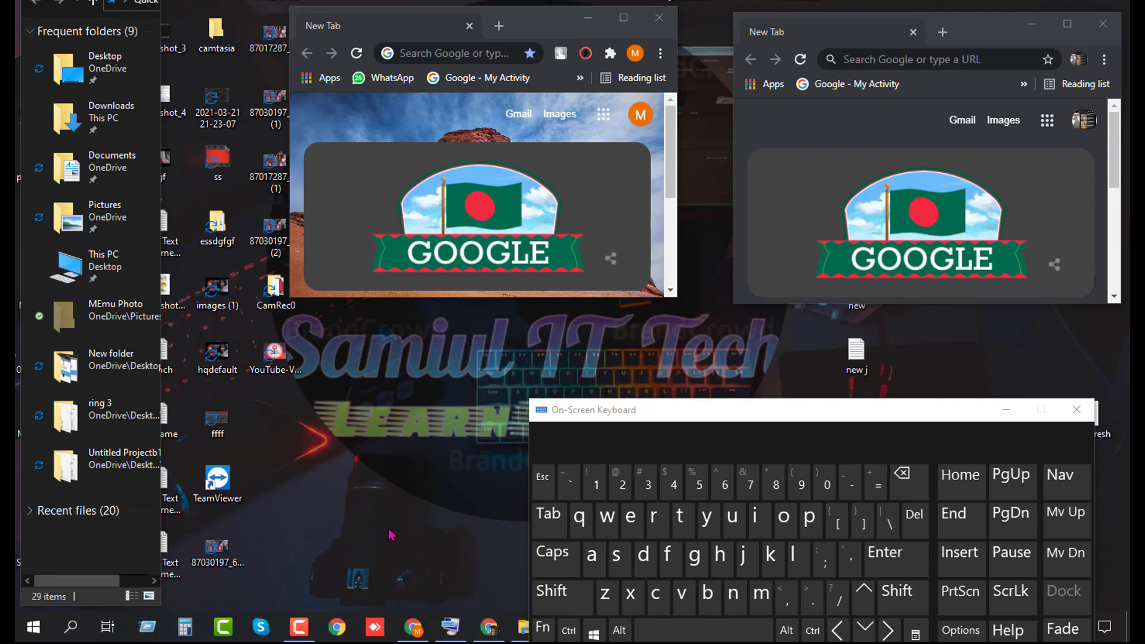
- Open Windows Settings, move its window clear of the On-Screen Keyboard, and close it
key("super")
key("i")
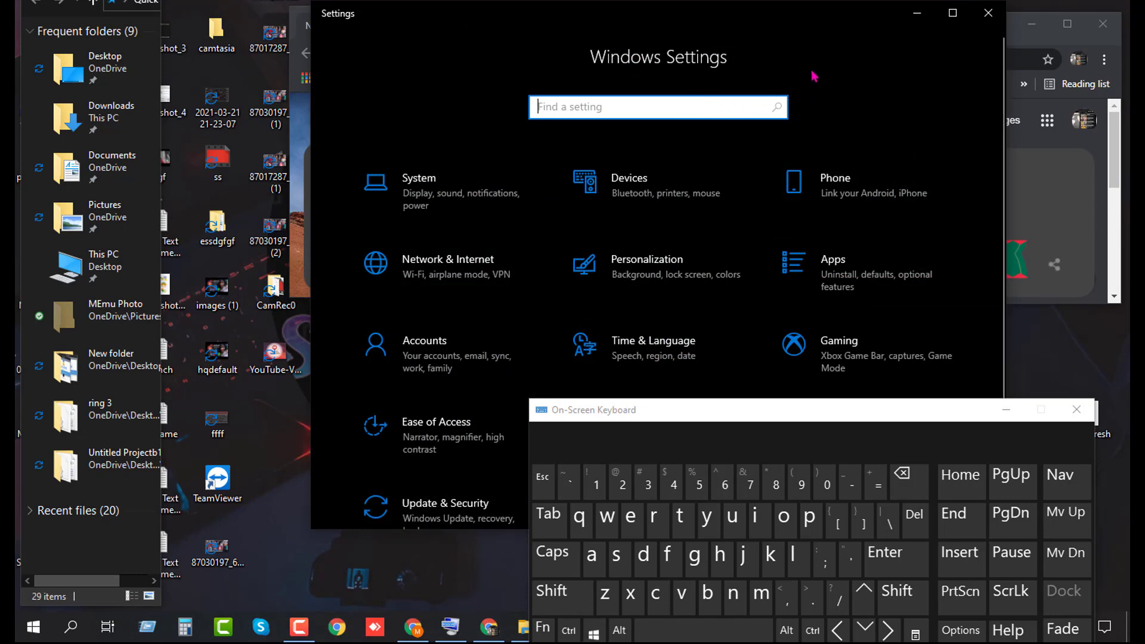
left_click_drag(724, 25, 565, 2)
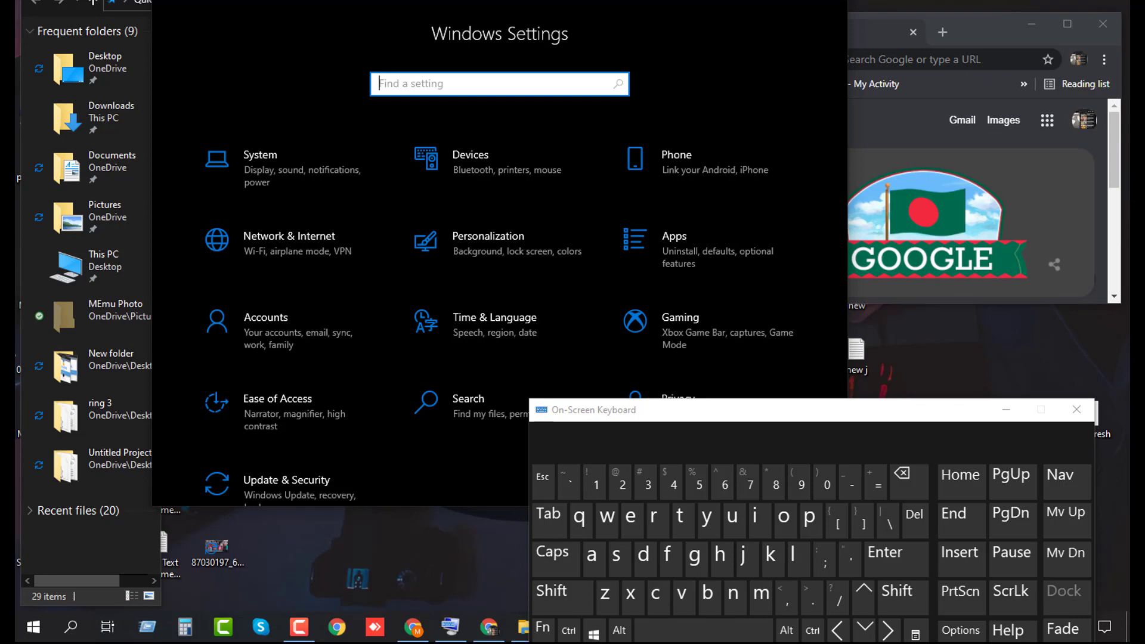
left_click(828, 2)
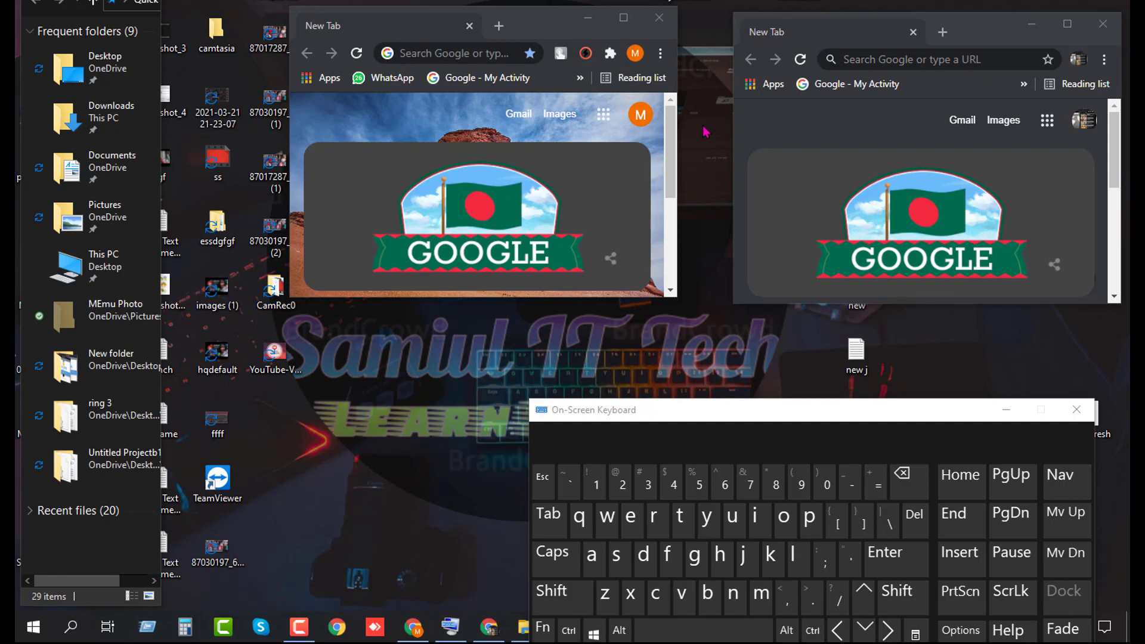
- Open the emoji panel for the first Chrome window's address bar and move the panel over the second Chrome window
left_click(483, 55)
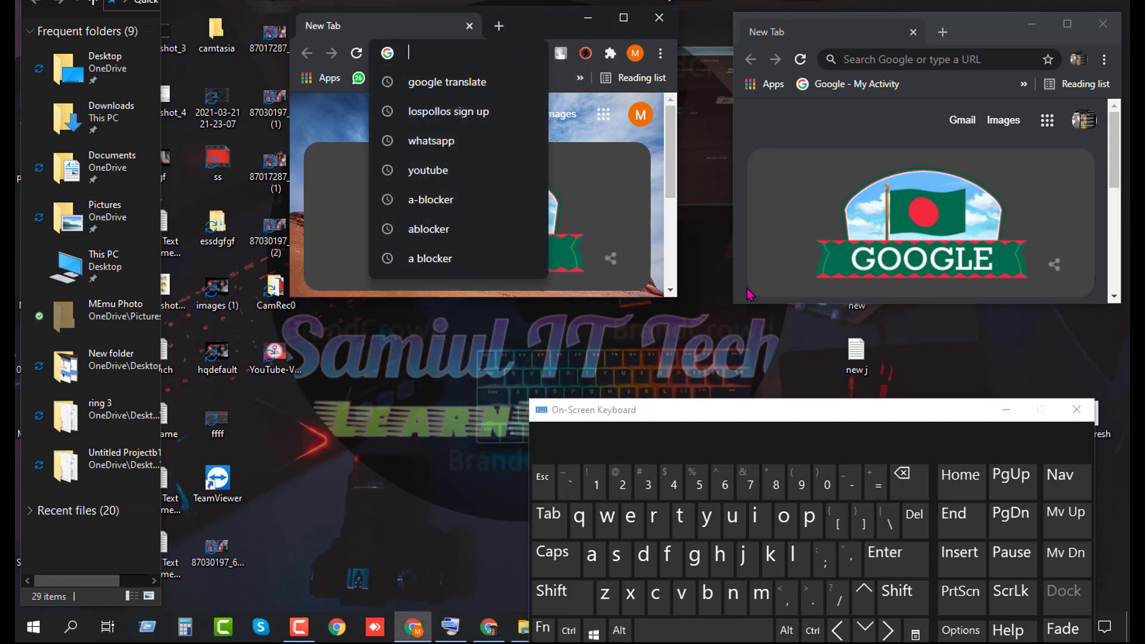
key("super")
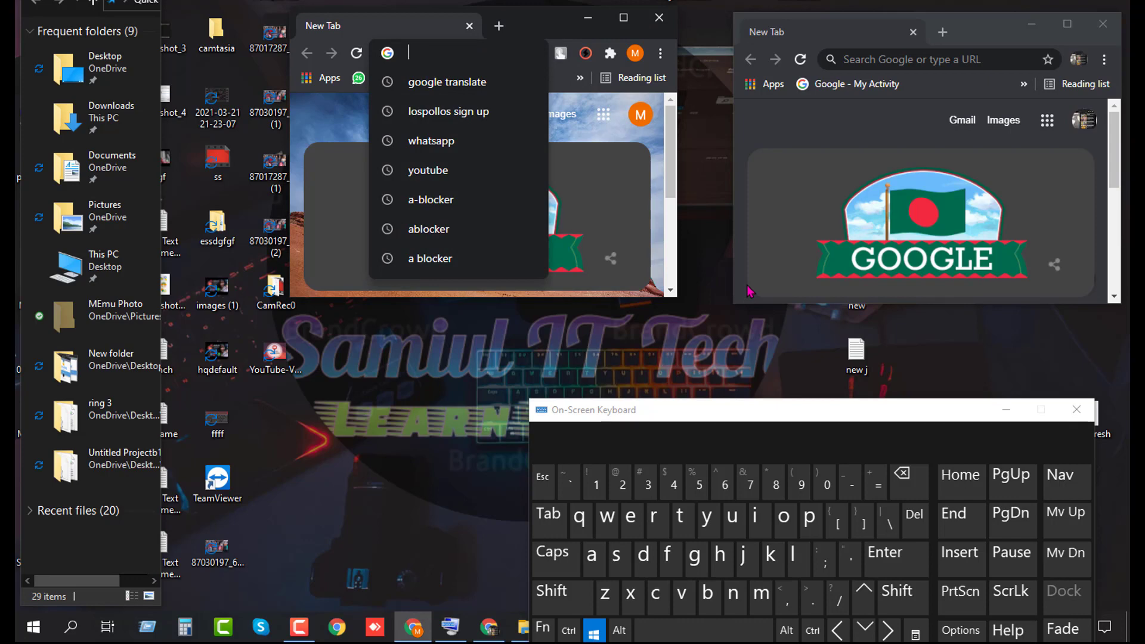
left_click(819, 602)
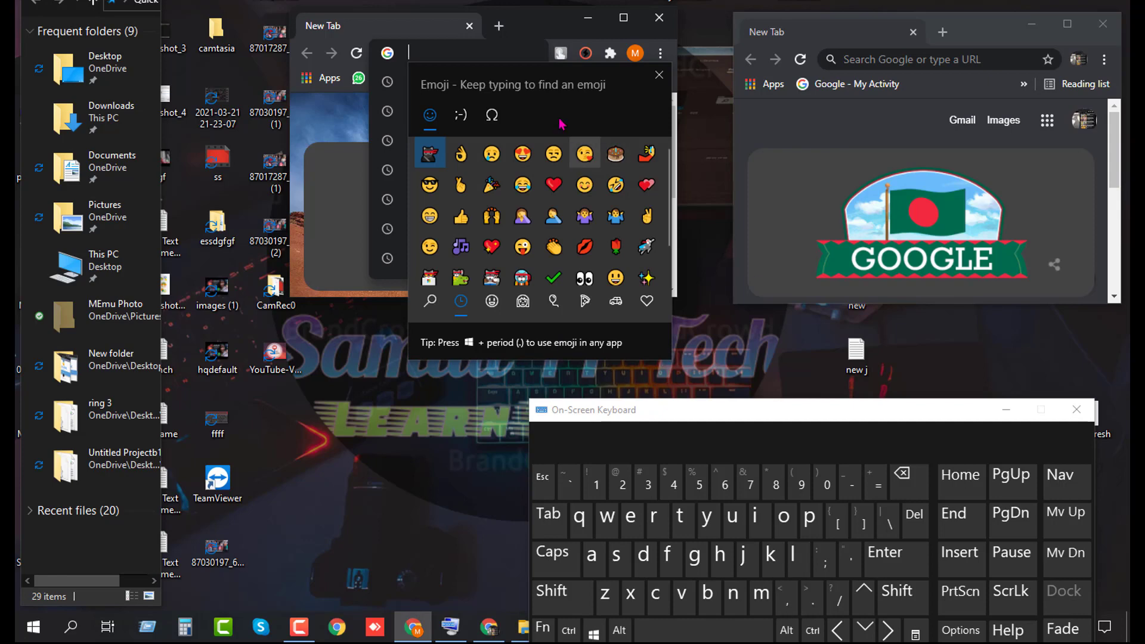
left_click_drag(530, 91, 833, 68)
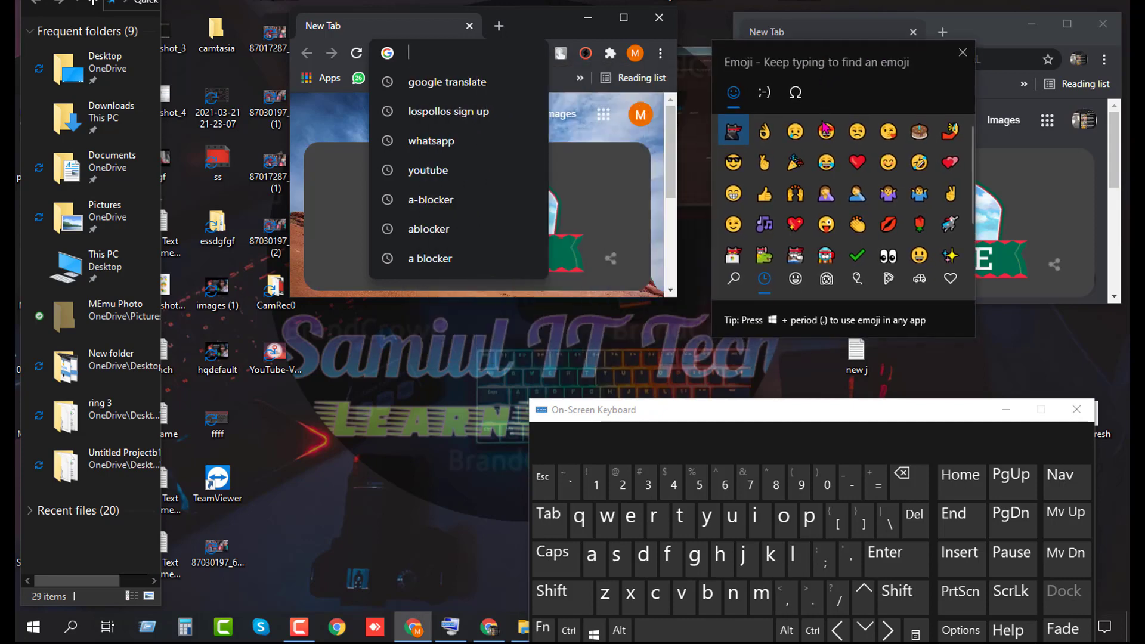
- Insert laughing, crying, heart-eyes, raised-hands, thumbs-up, facepalm, shrug, rose, thumbs-up and finger-gesture emojis into the address bar, and close the emoji panel
left_click(826, 162)
left_click(795, 132)
left_click(826, 131)
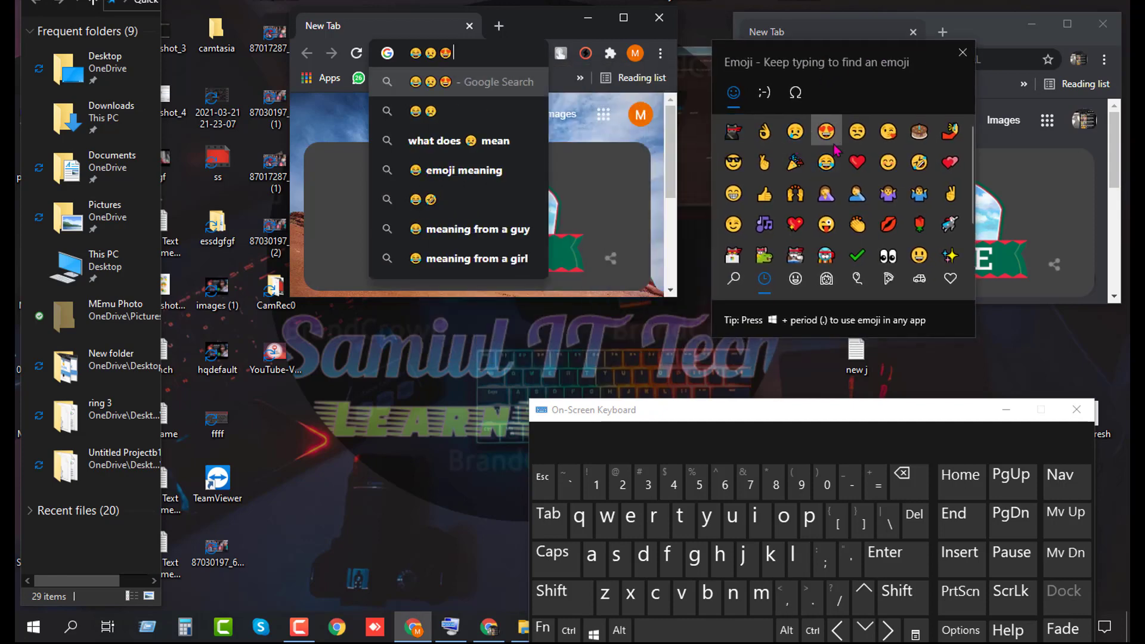
left_click(796, 192)
left_click(764, 194)
left_click(825, 193)
left_click(888, 193)
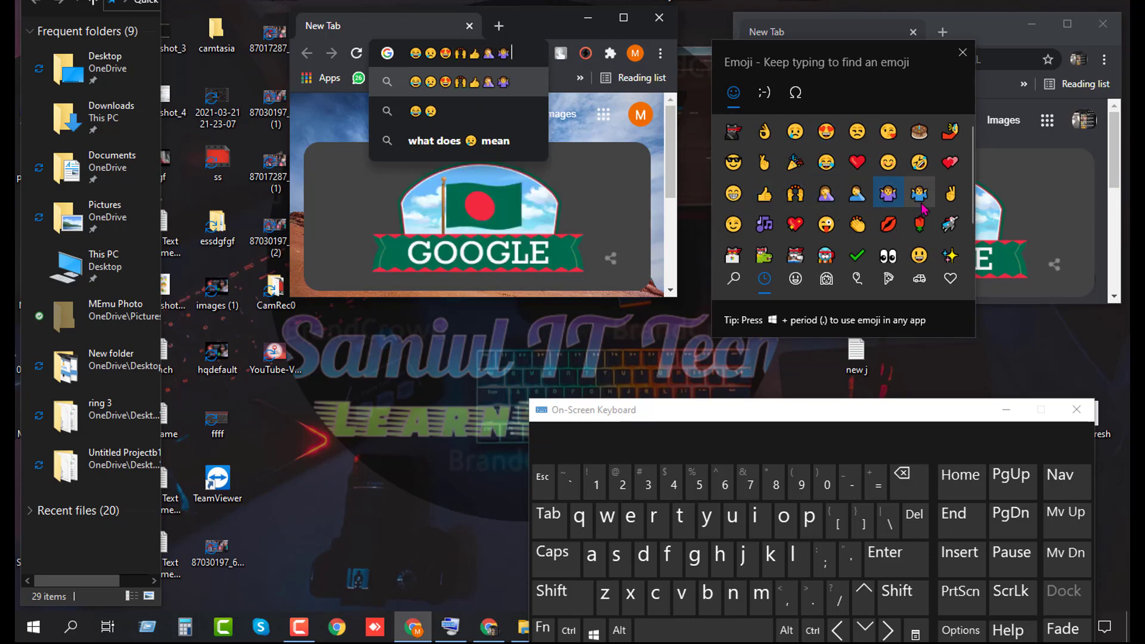
left_click(919, 224)
left_click(764, 193)
left_click(764, 163)
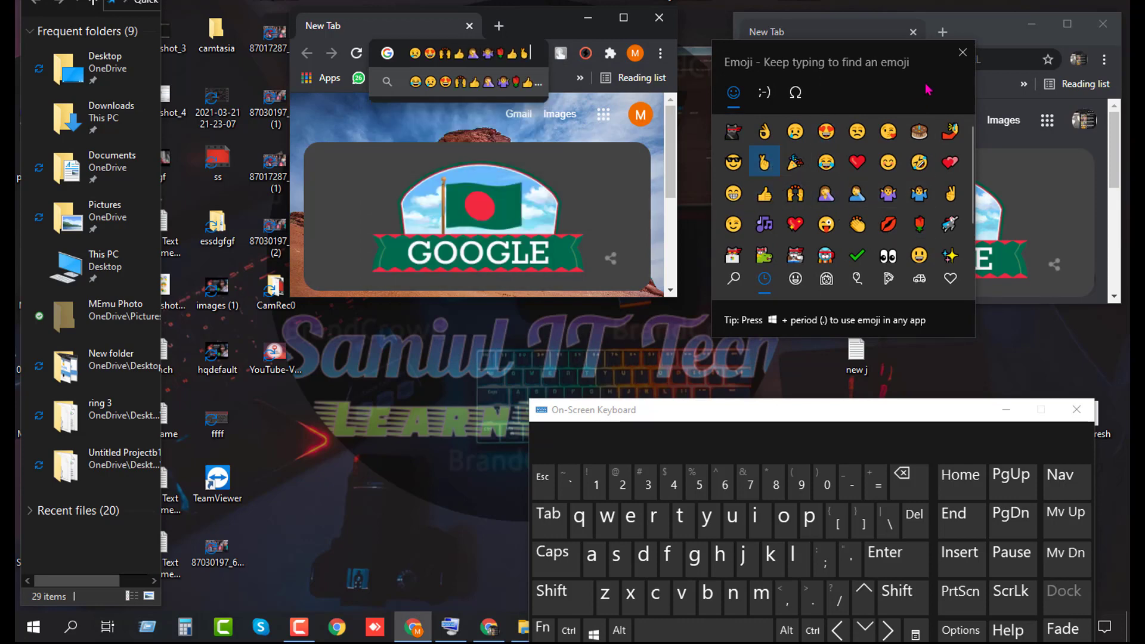
left_click(963, 52)
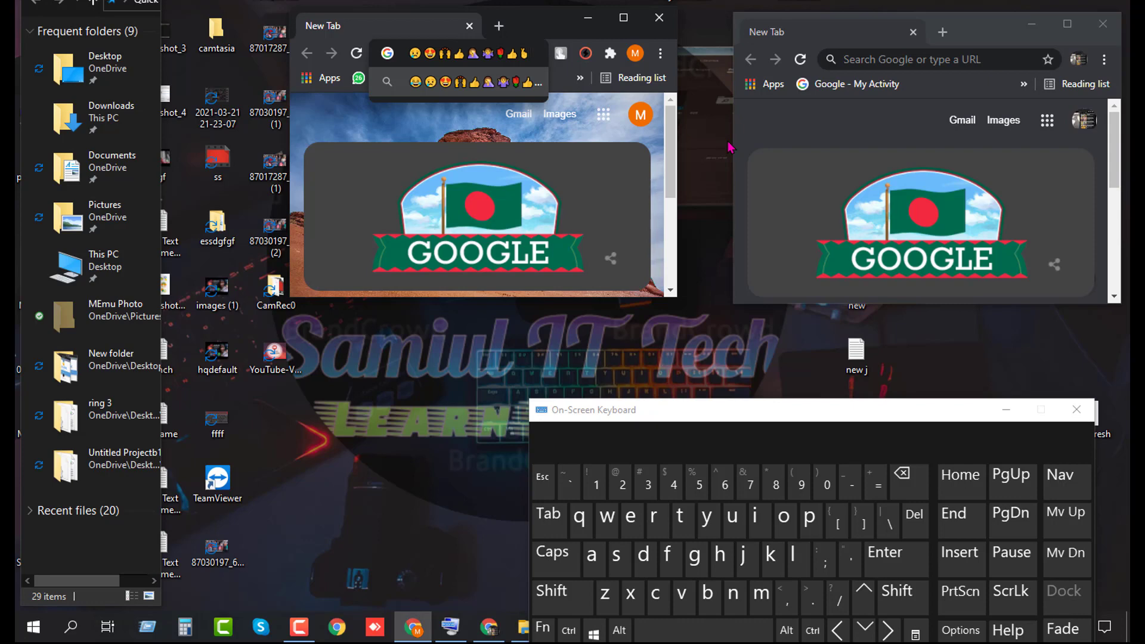
- Refresh the desktop twice from the gap between the two Chrome windows
right_click(704, 160)
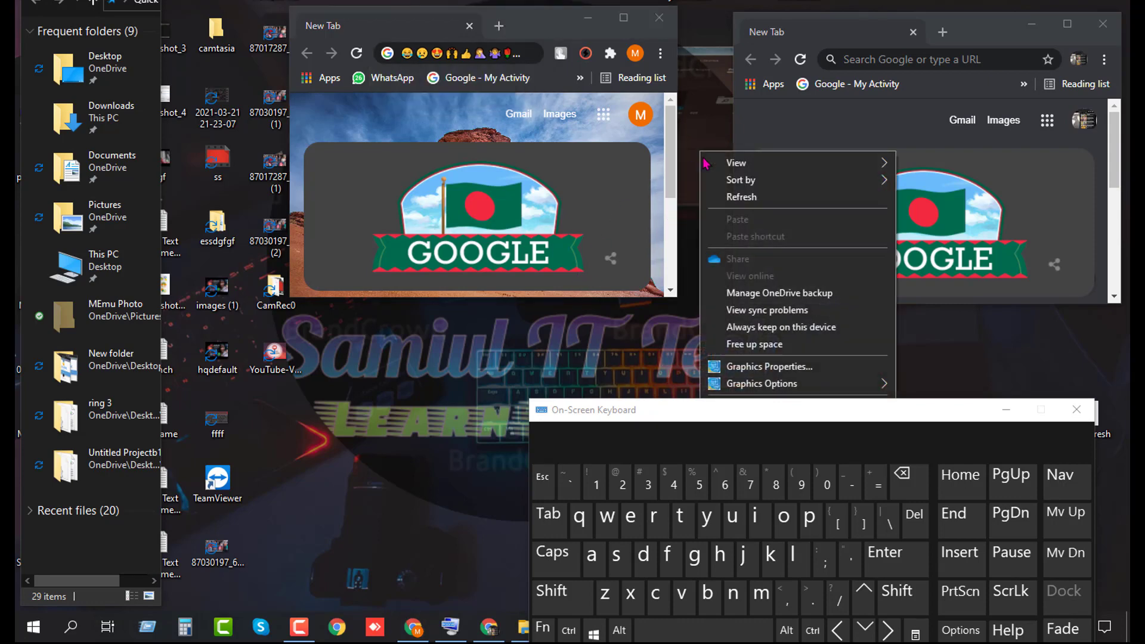
left_click(718, 196)
right_click(705, 148)
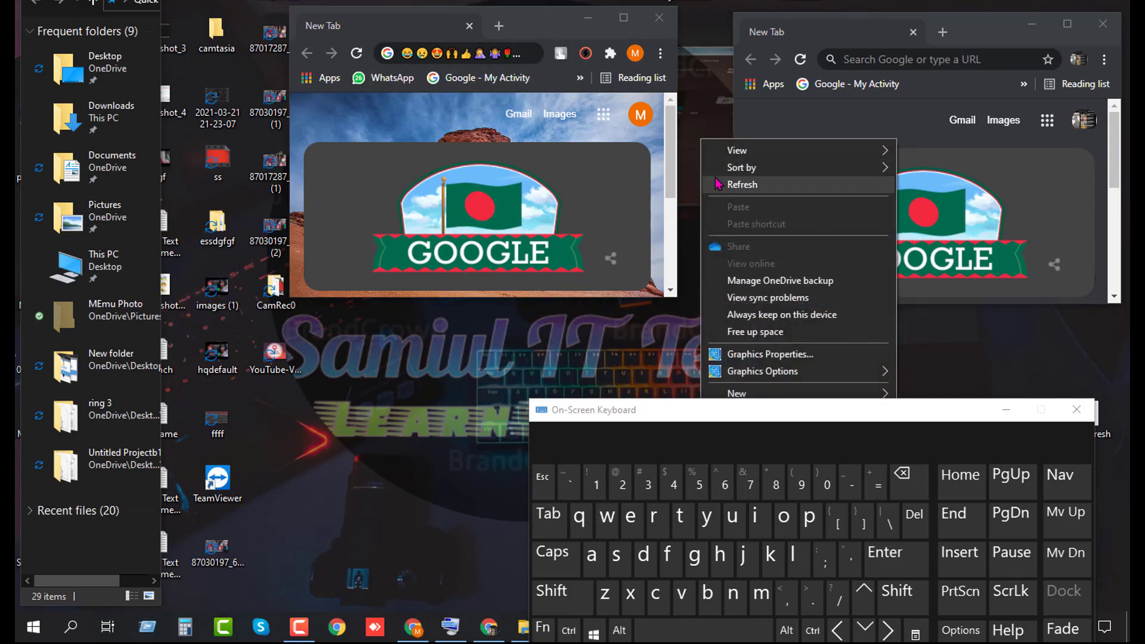
left_click(719, 186)
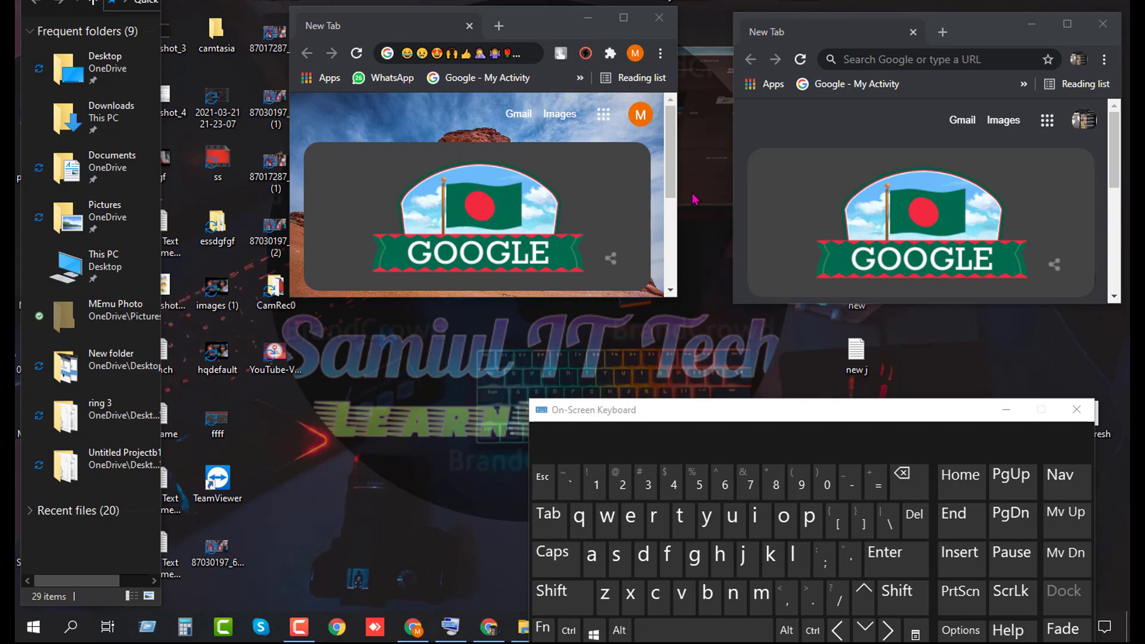
- Hide all open windows to show the desktop and refresh it several times
key("super")
key("super+d")
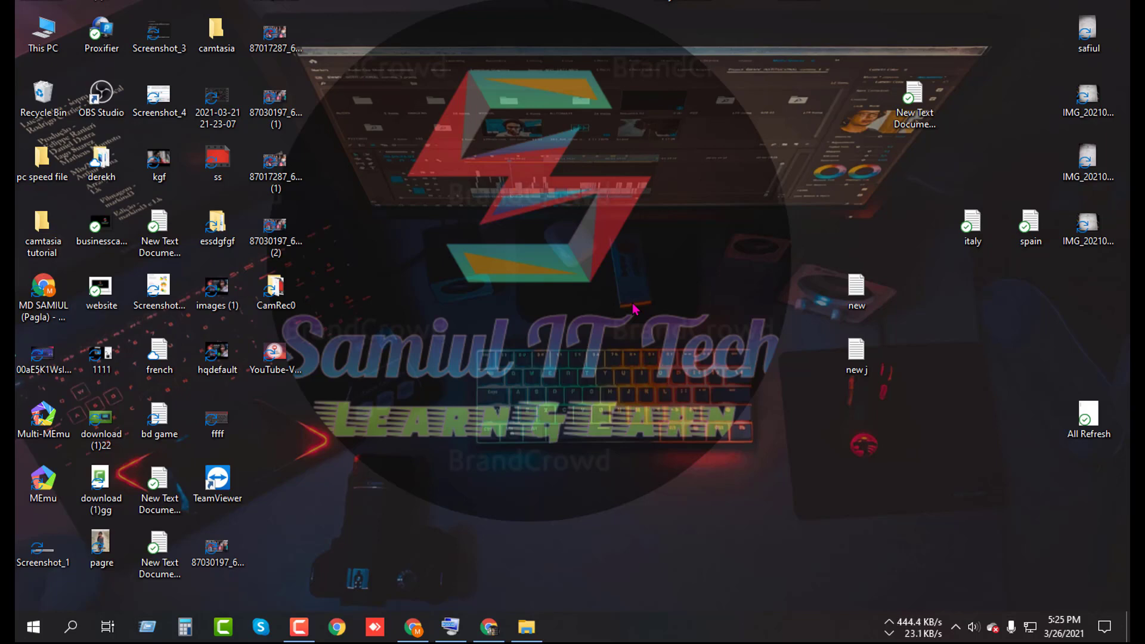
right_click(543, 123)
left_click(592, 169)
right_click(579, 108)
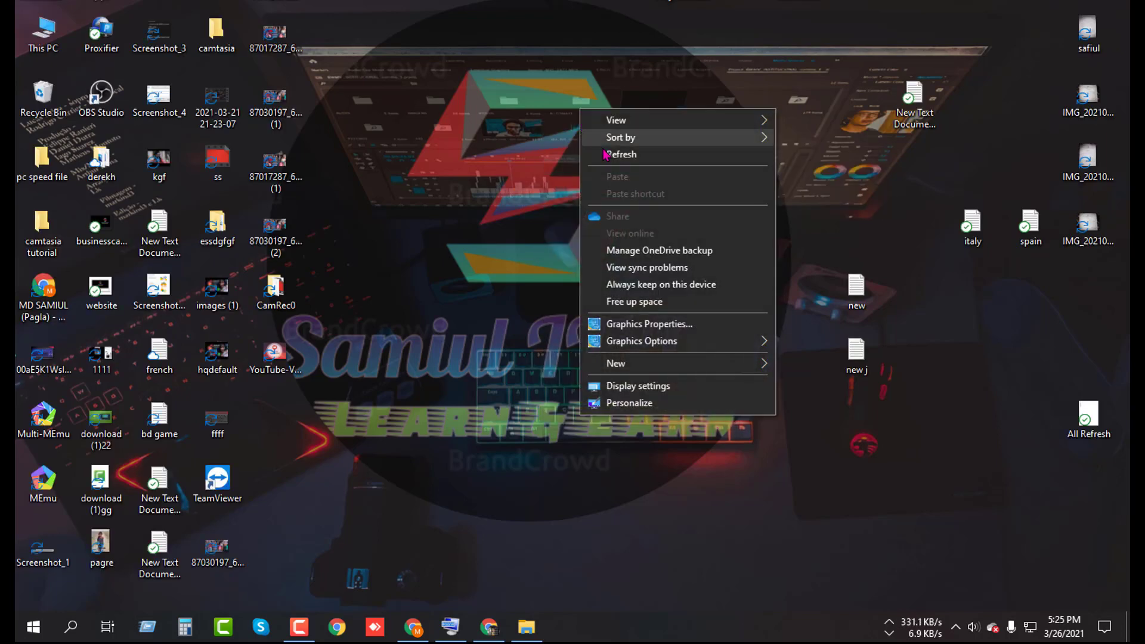
left_click(603, 153)
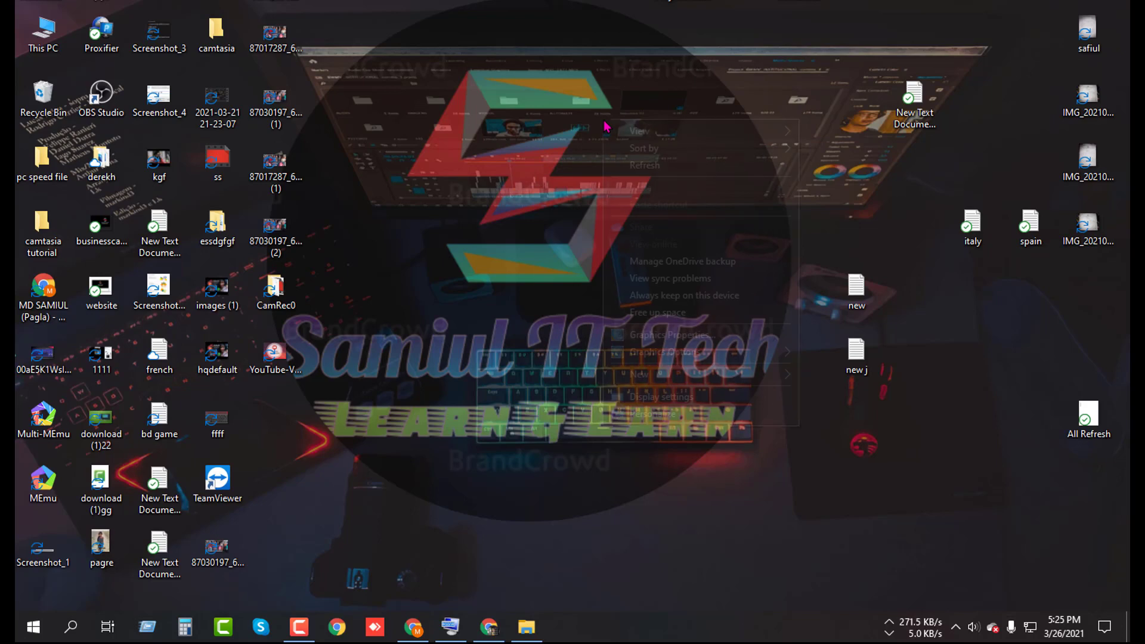
right_click(604, 122)
left_click(639, 168)
right_click(624, 123)
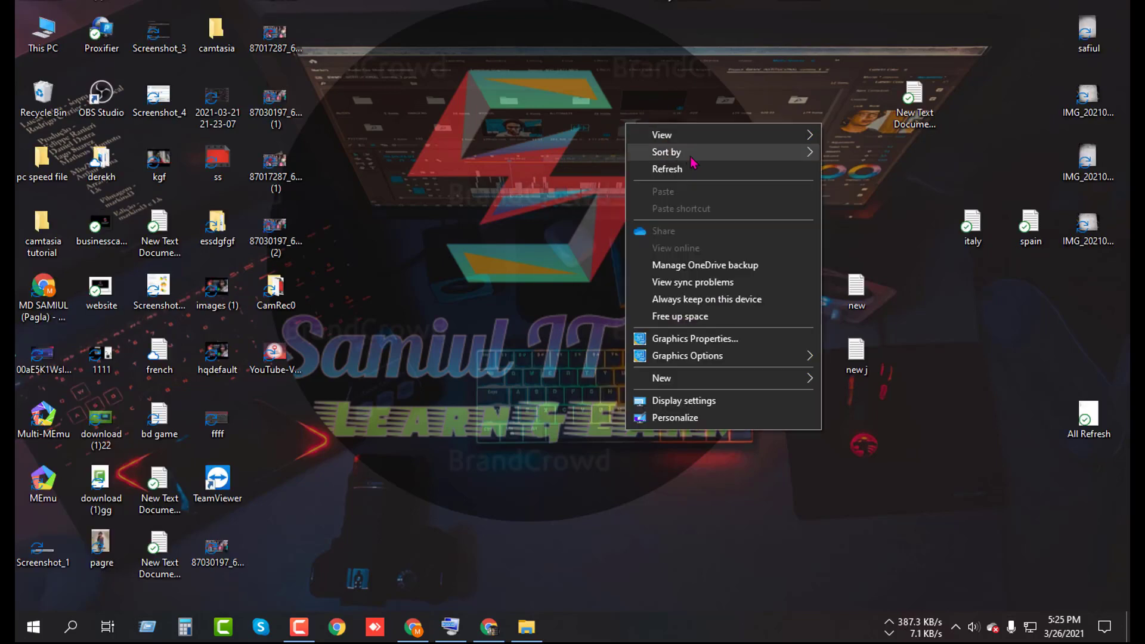
left_click(694, 170)
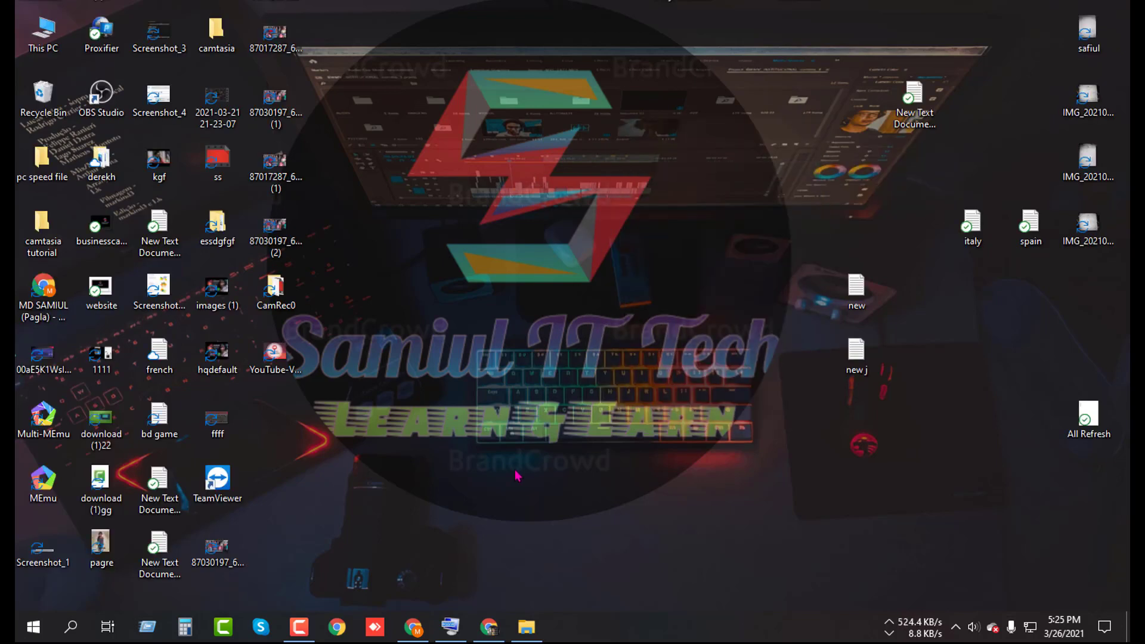
- Restore File Explorer, both Chrome windows and the On-Screen Keyboard from the taskbar
left_click(525, 626)
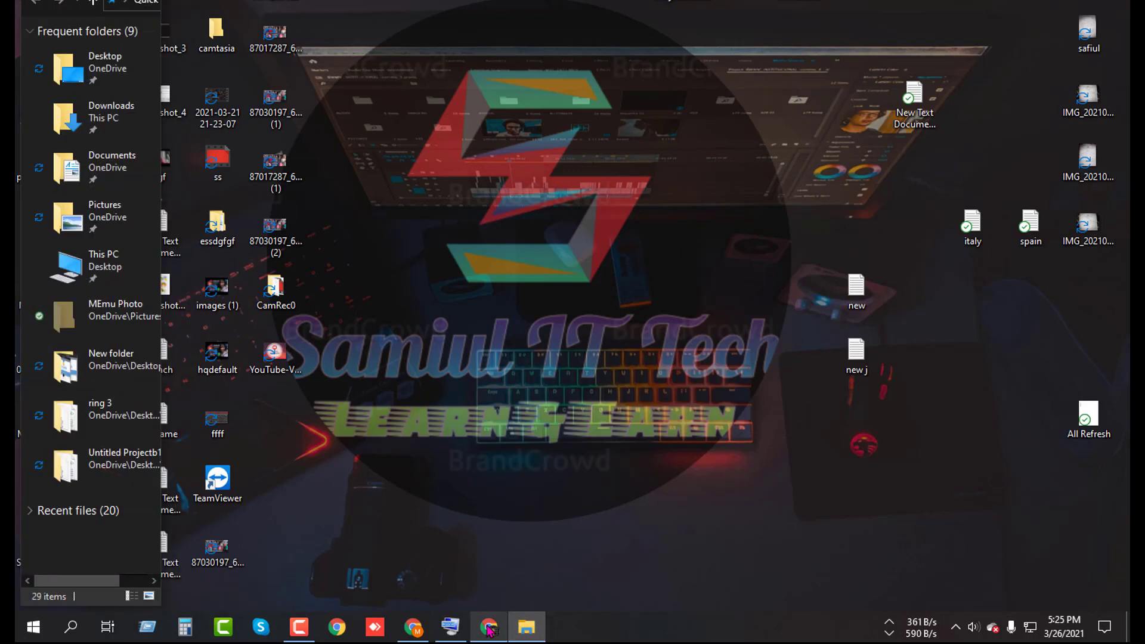
left_click(489, 626)
left_click(448, 626)
left_click(412, 626)
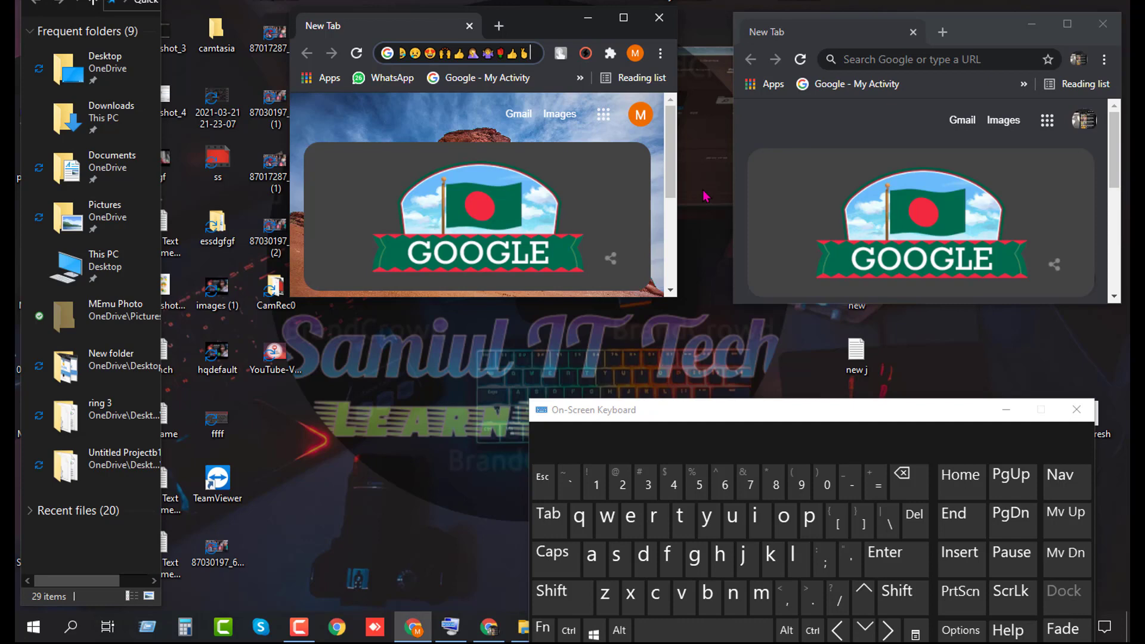
- Try to lock the computer, and hide all open windows to show the desktop
key("super")
key("super+l")
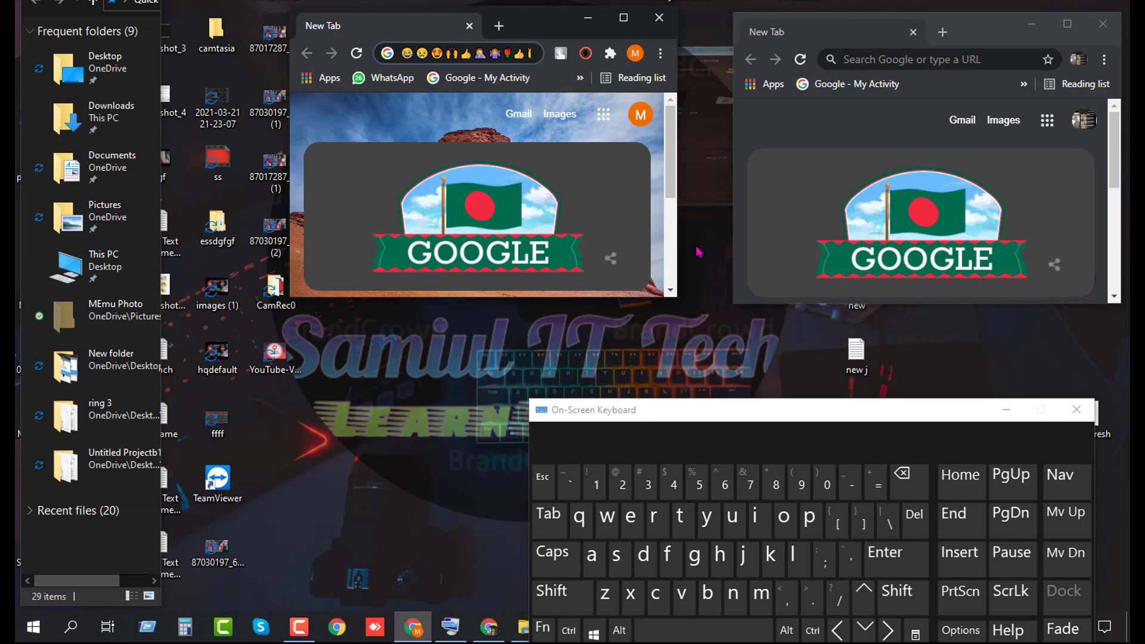
key("ctrl+alt")
key("super+d")
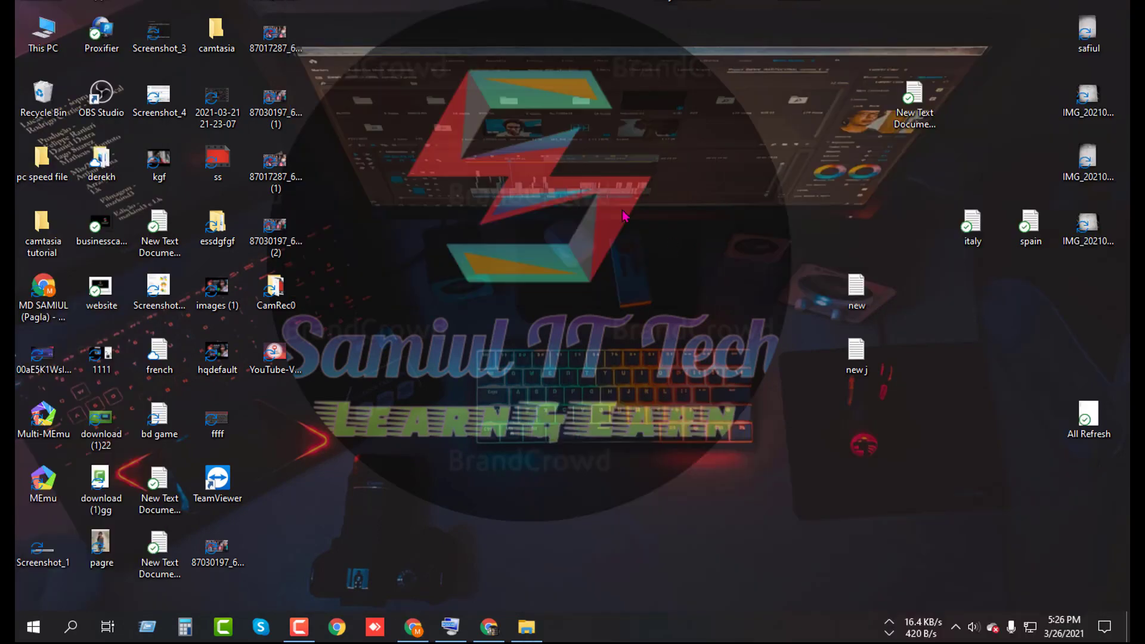
- Refresh the empty desktop repeatedly
right_click(571, 166)
left_click(618, 213)
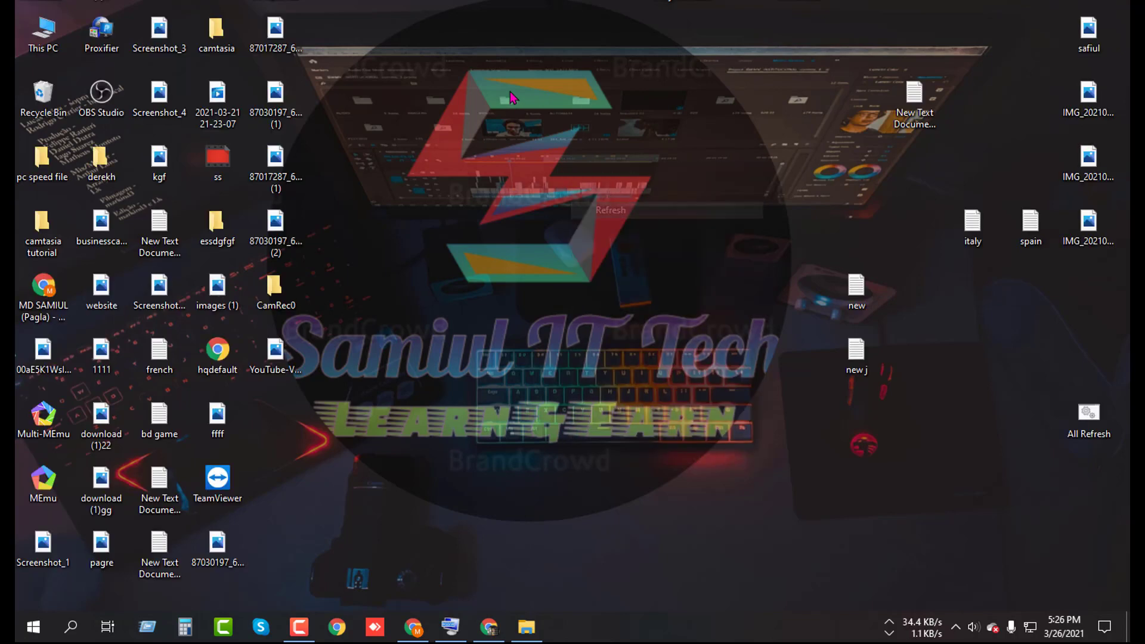
right_click(511, 92)
left_click(549, 136)
right_click(518, 98)
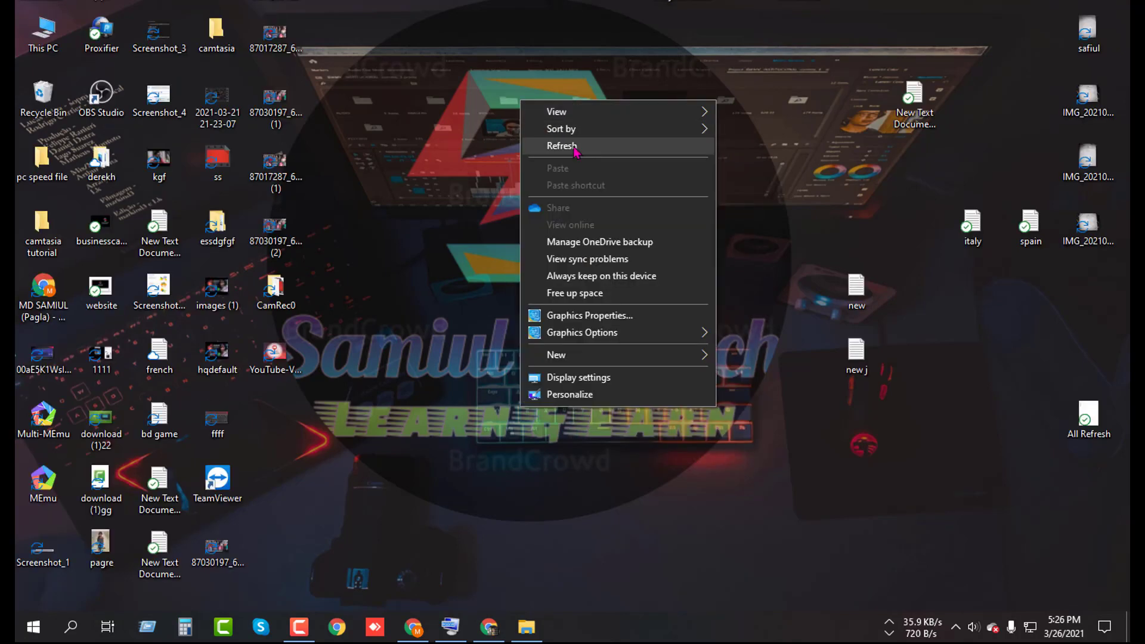
left_click(560, 145)
right_click(527, 85)
left_click(578, 133)
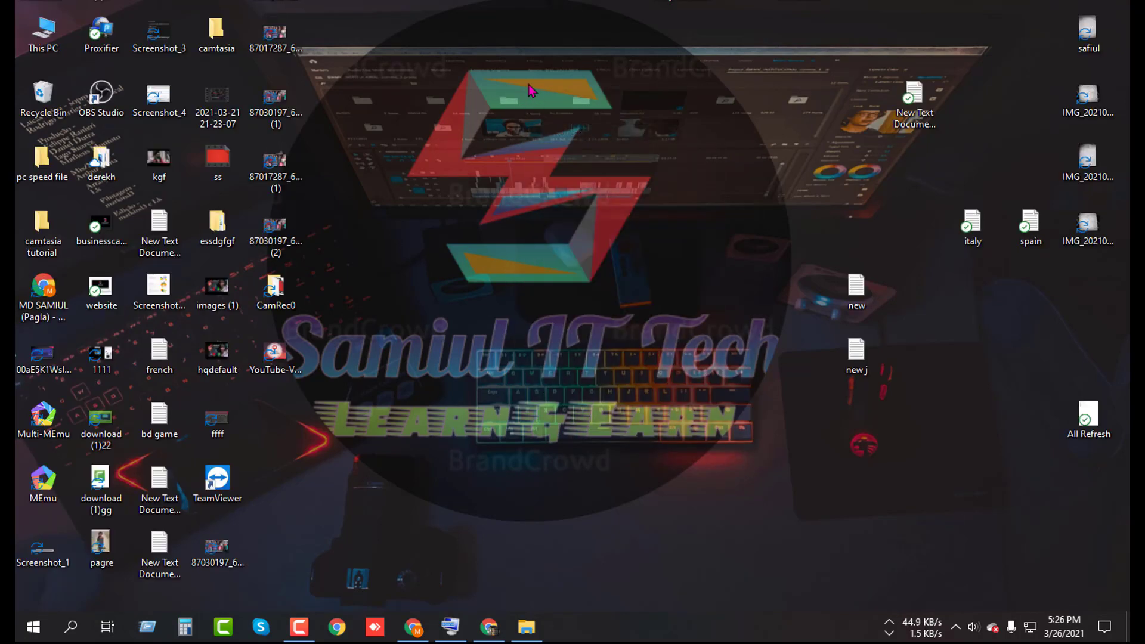
right_click(528, 85)
left_click(571, 132)
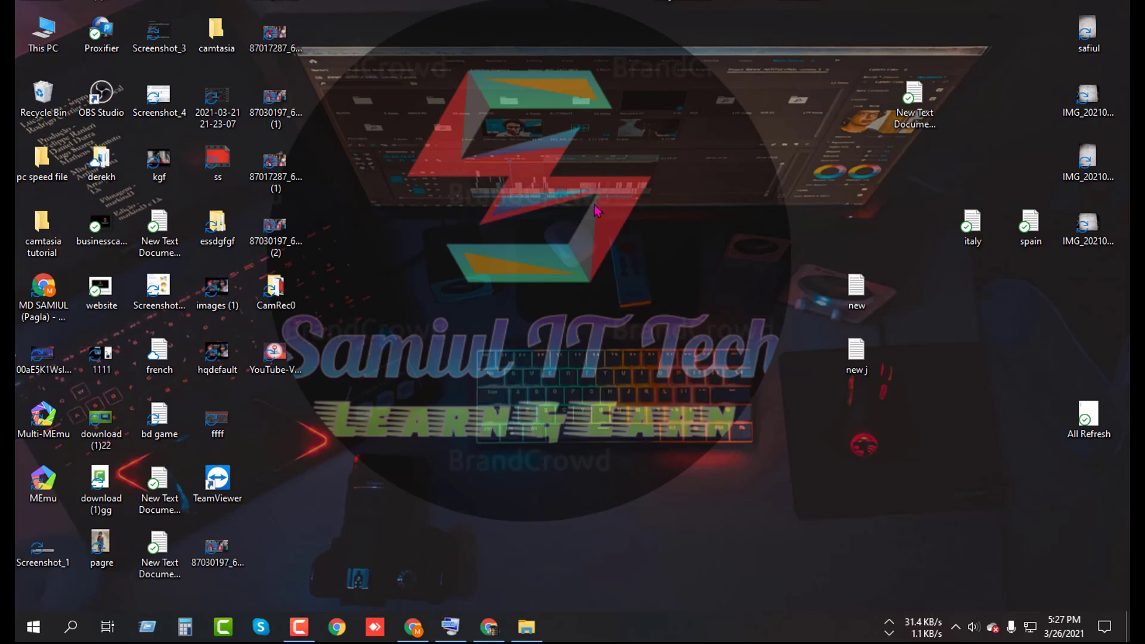
right_click(597, 119)
left_click(619, 166)
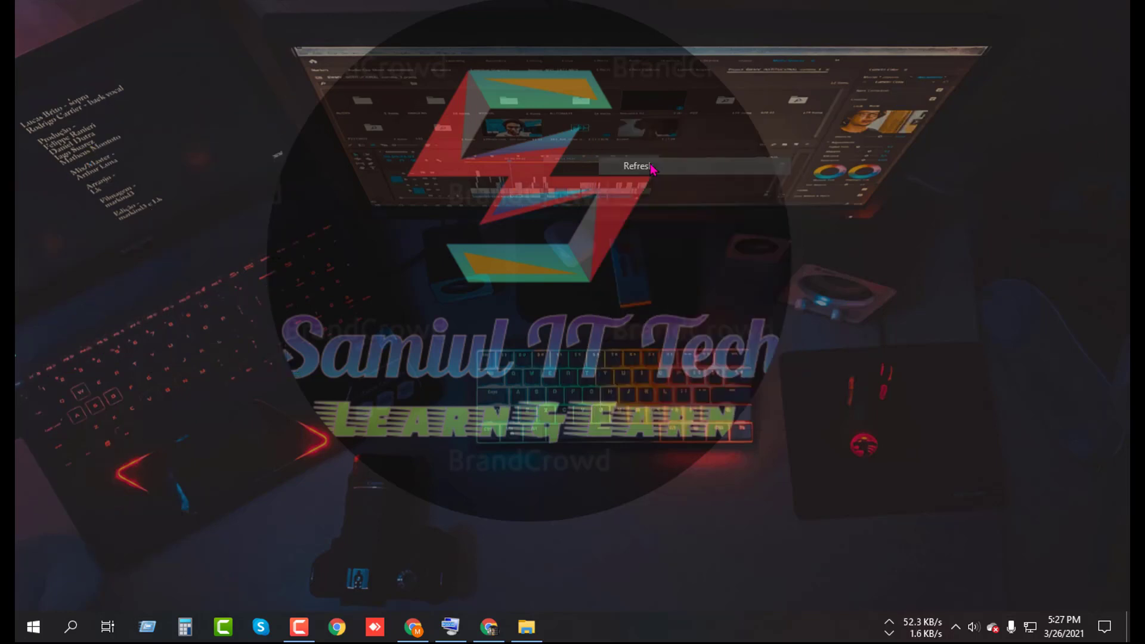
right_click(630, 133)
left_click(665, 177)
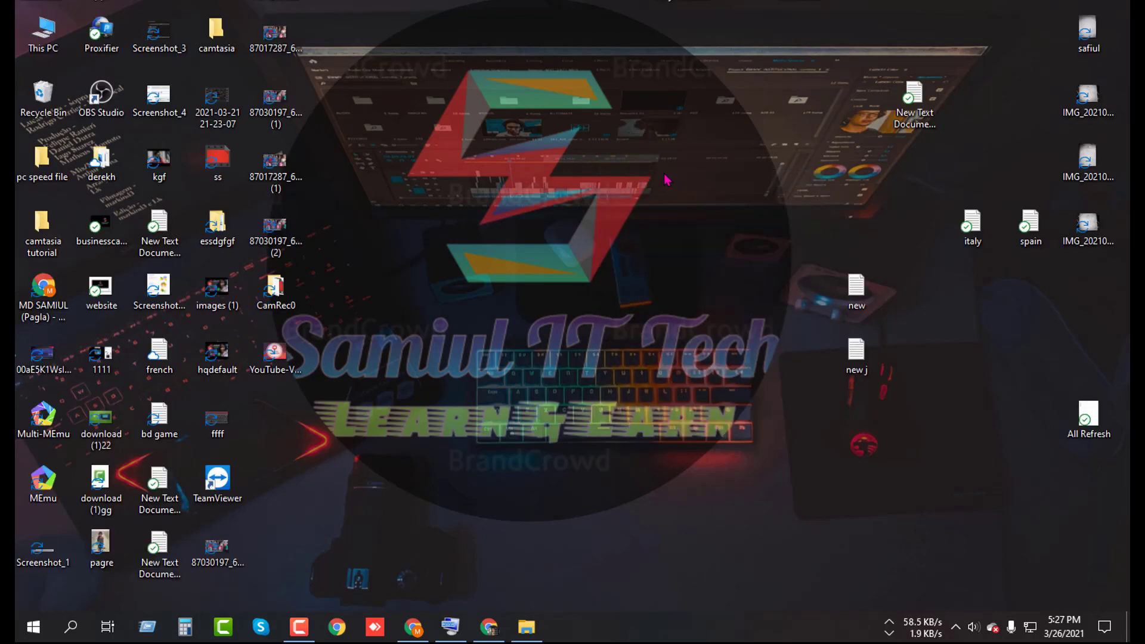
right_click(618, 121)
left_click(650, 163)
right_click(632, 133)
left_click(672, 177)
- Bring up the Camtasia recorder and stop the screen recording
left_click(314, 630)
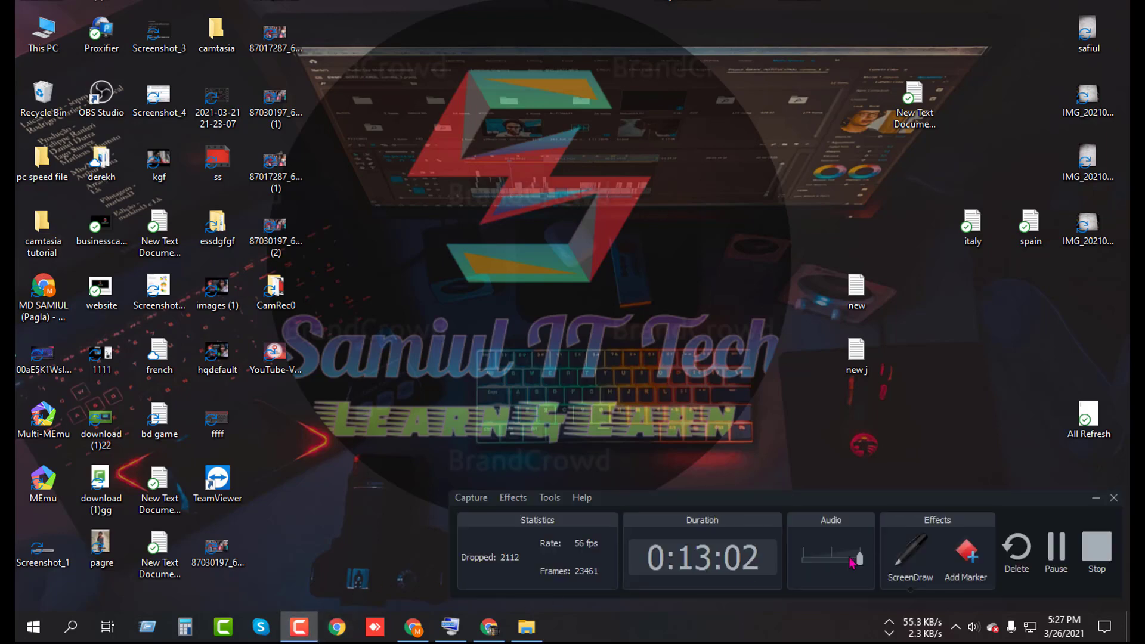
left_click(1095, 545)
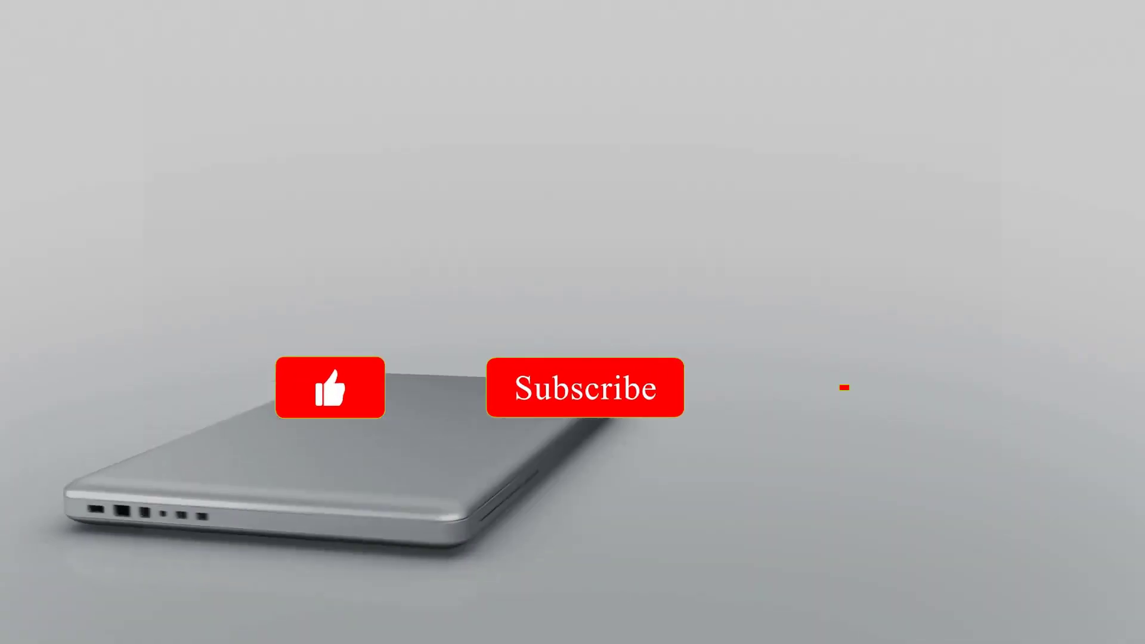